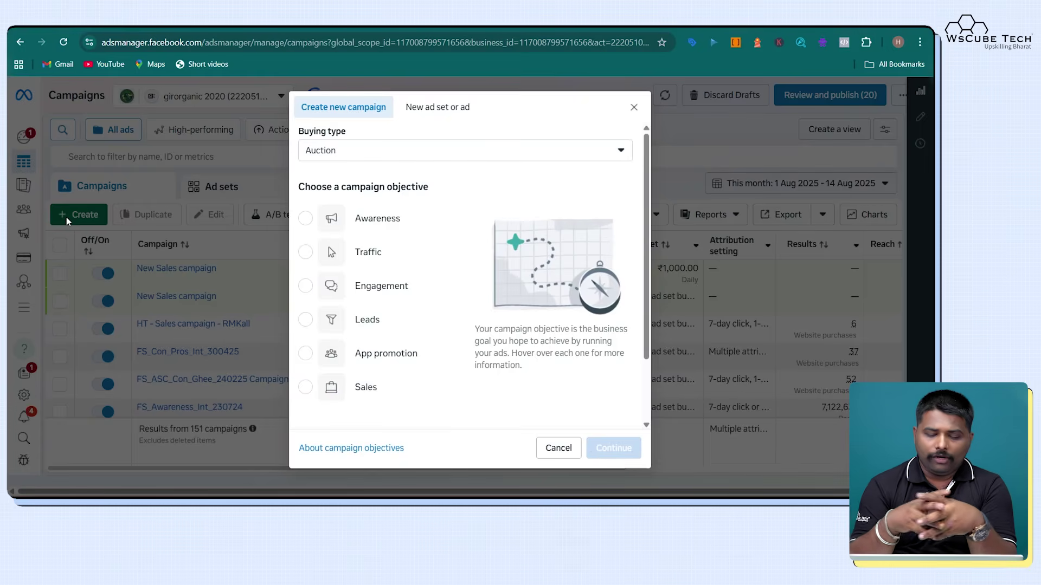
Create a new campaign with the Sales objective and continue to its settings.
click(359, 388)
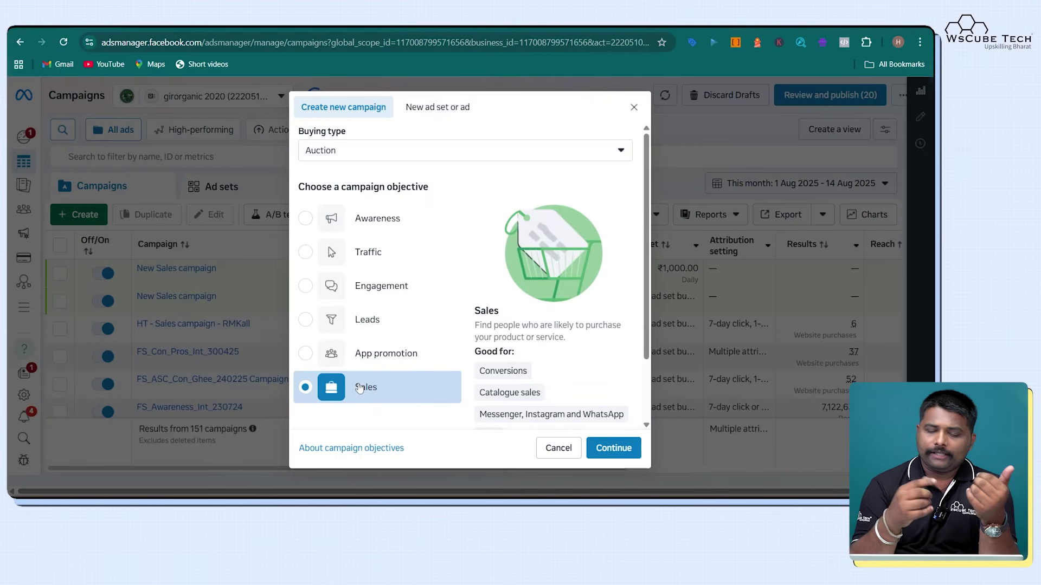
click(611, 450)
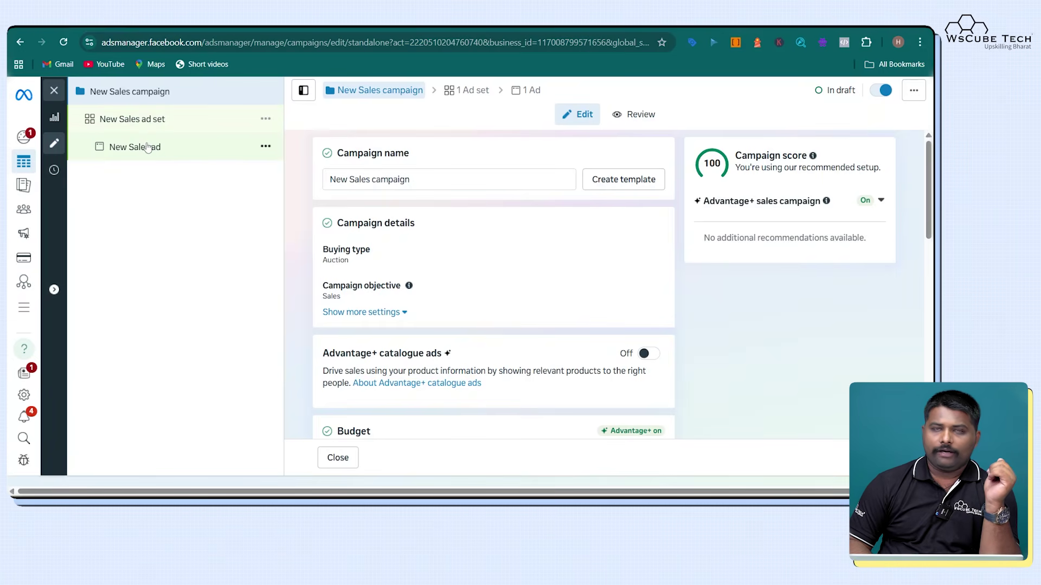
click(426, 179)
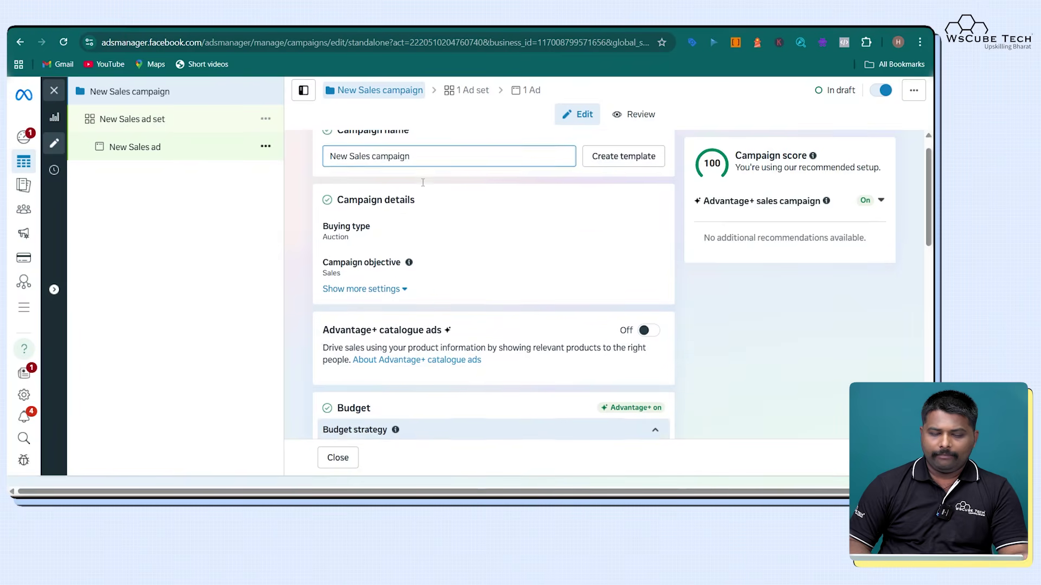
Switch the sales campaign's budget strategy to Ad set budget.
scroll(423, 183, down, 1)
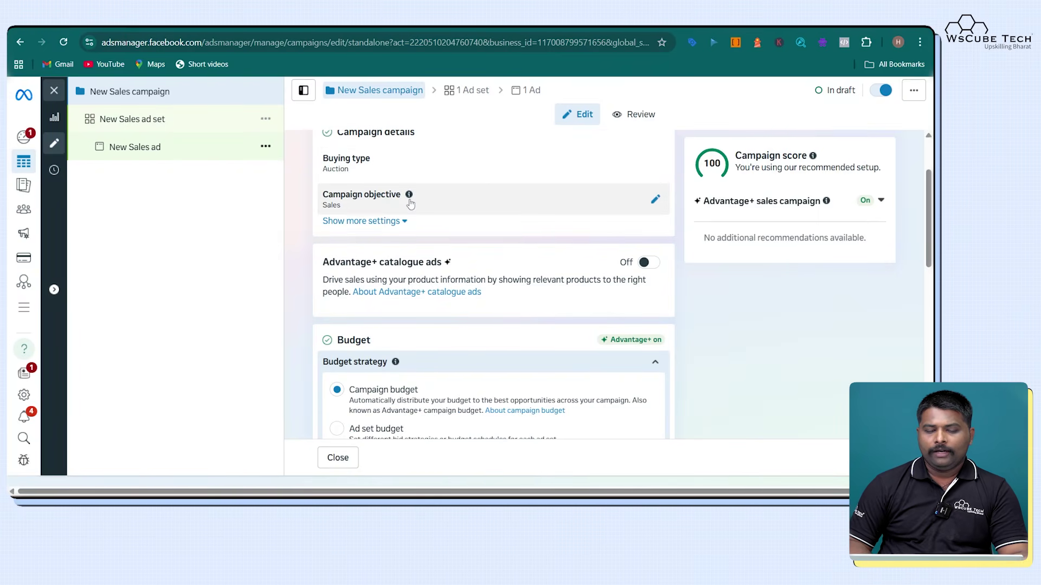
scroll(408, 203, down, 1)
scroll(411, 204, down, 1)
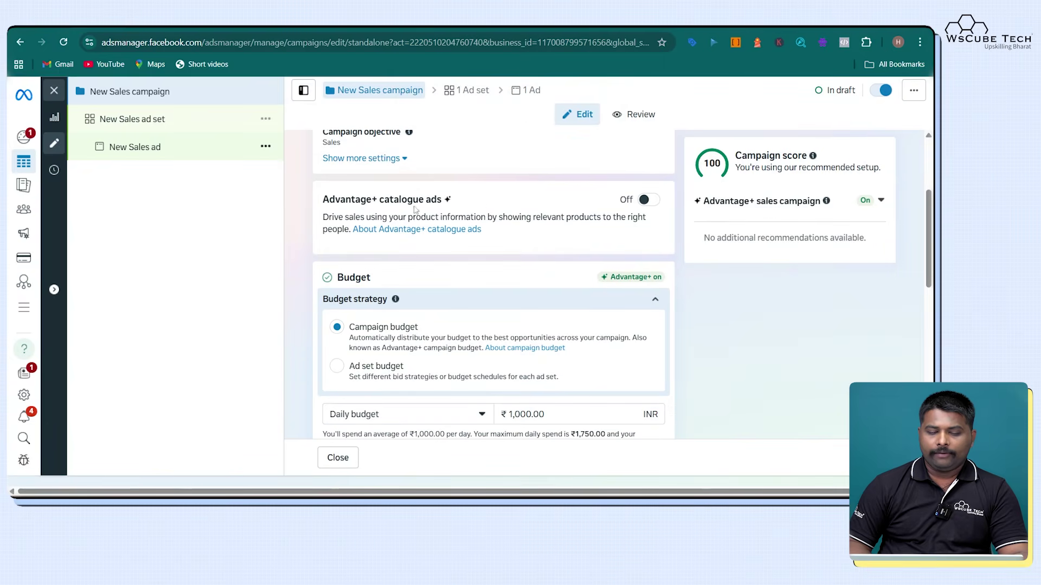
scroll(477, 209, down, 1)
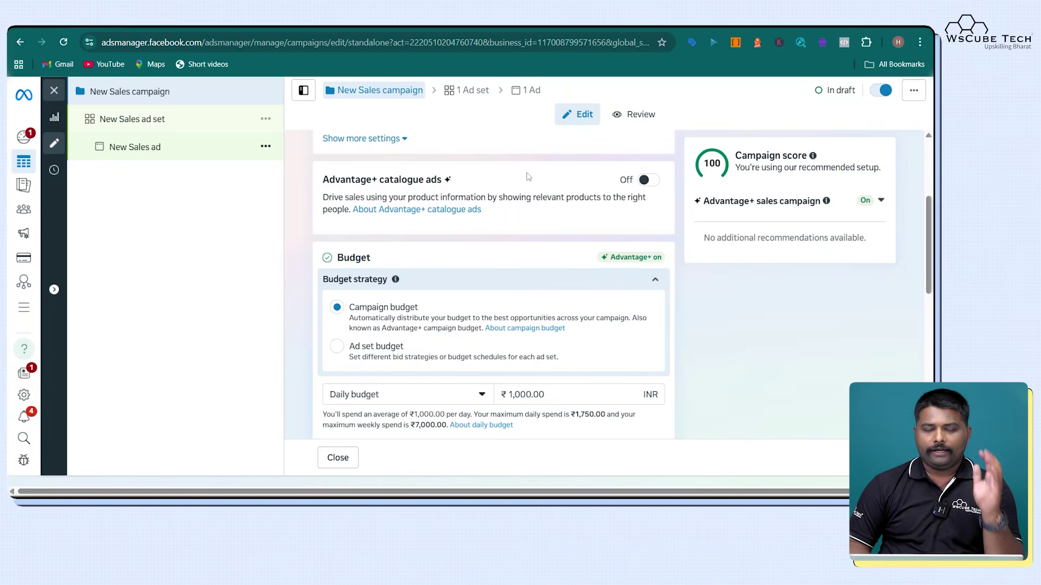
scroll(528, 177, down, 1)
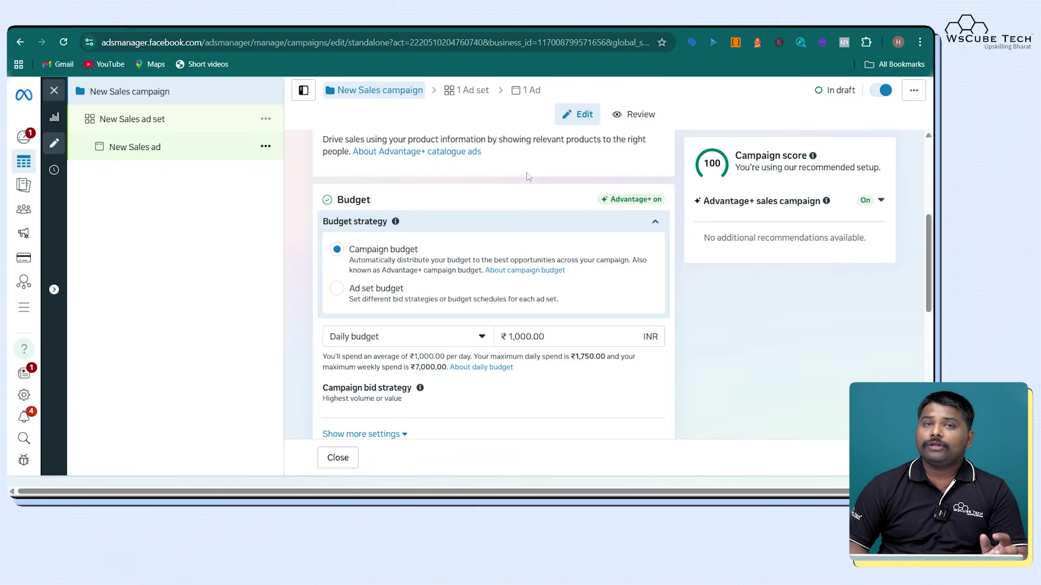
scroll(528, 177, down, 1)
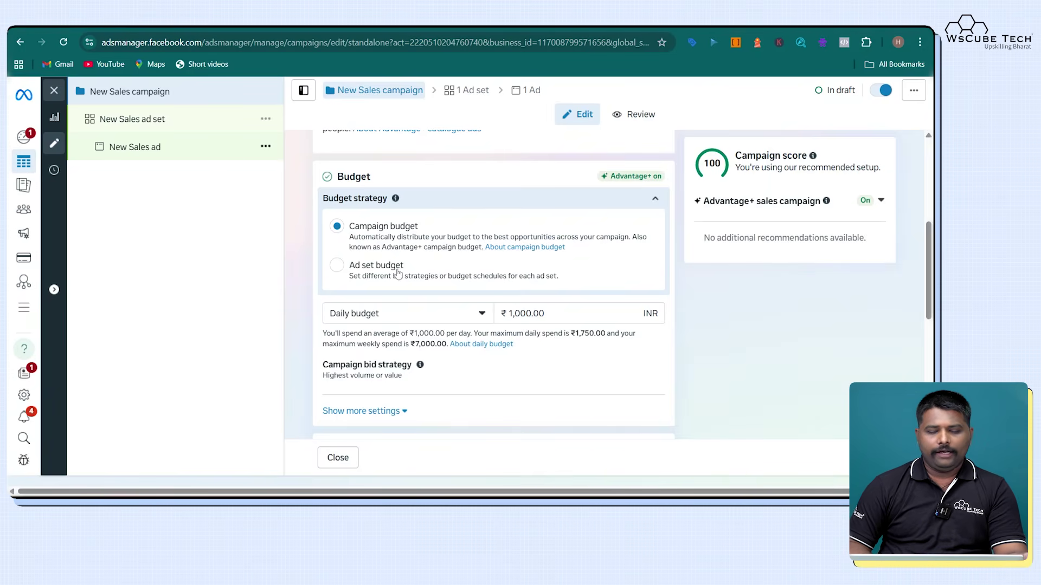
click(397, 275)
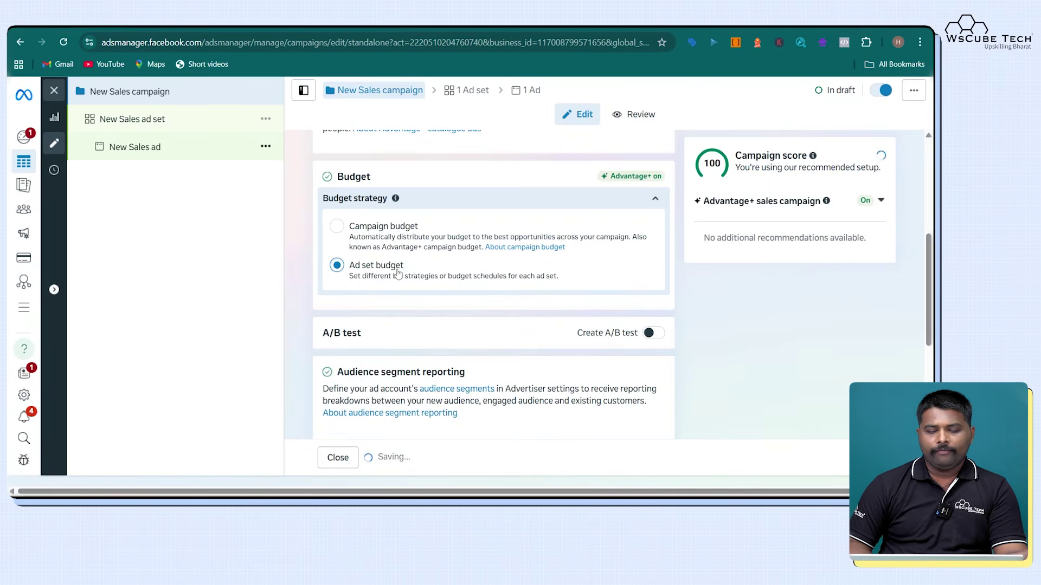
scroll(398, 275, down, 3)
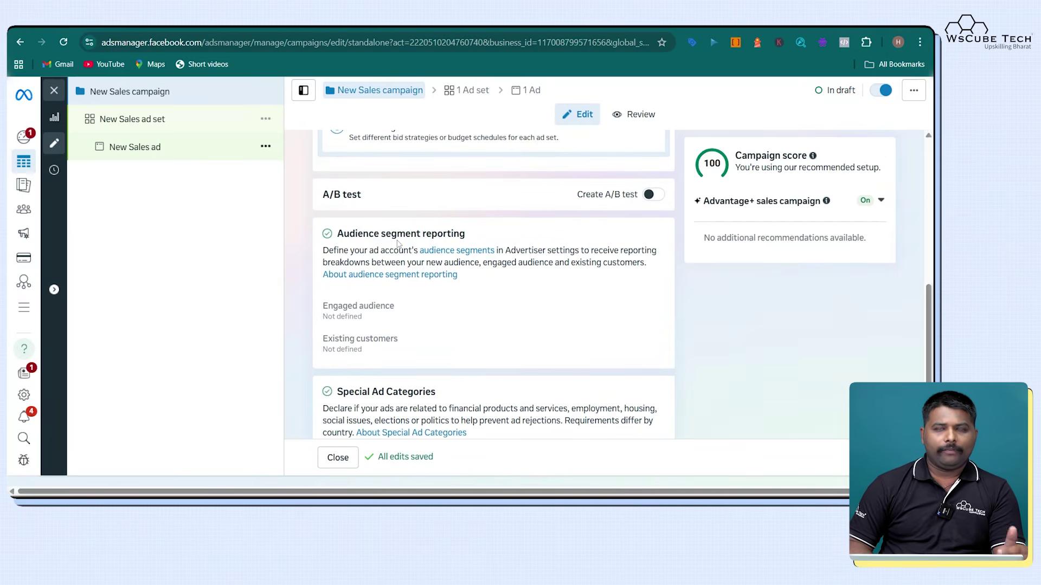
scroll(398, 244, down, 2)
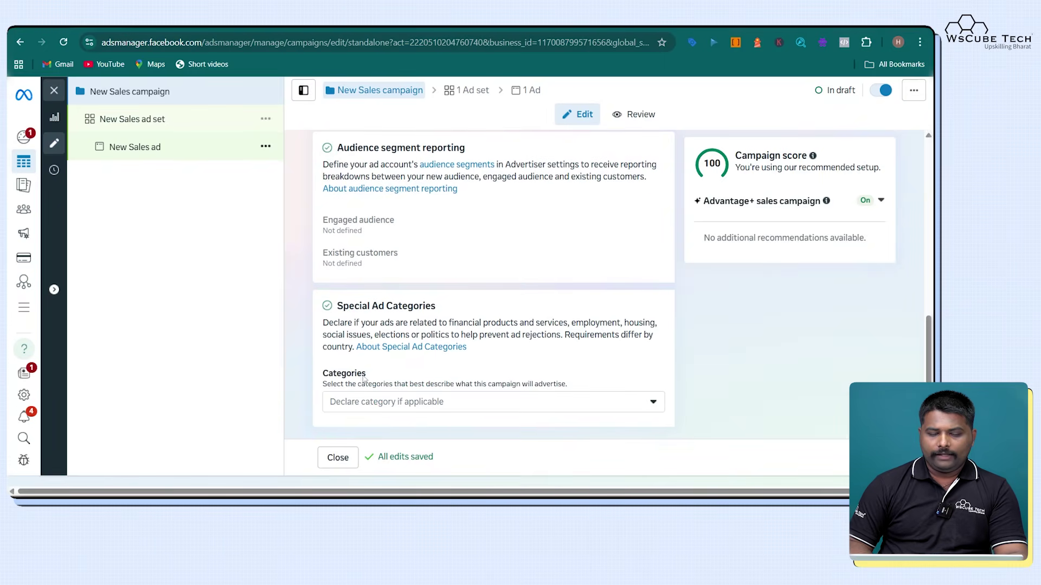
Open the new sales ad set and rename it "Aud - Interest".
click(156, 119)
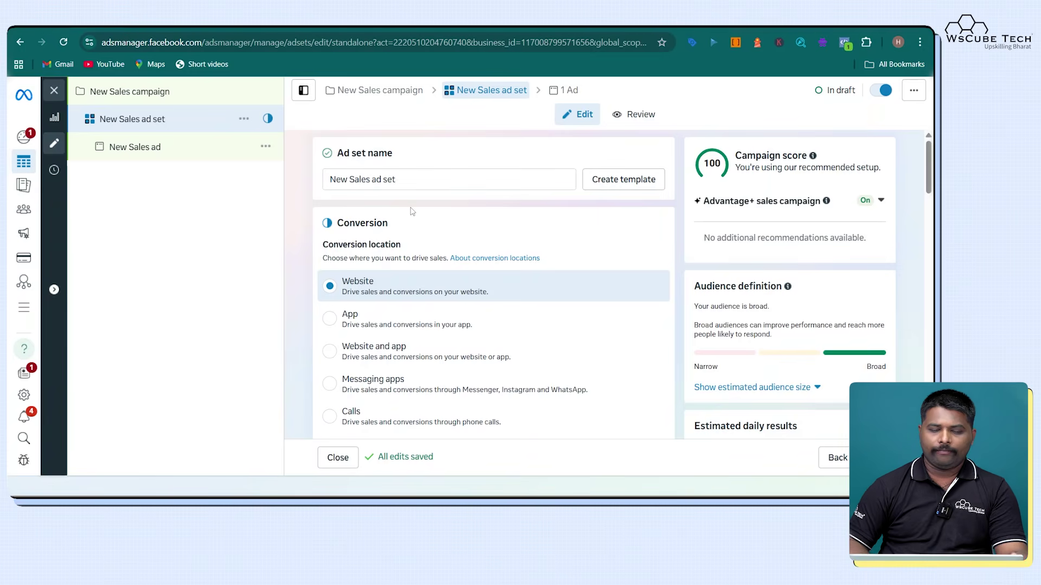
click(410, 181)
key(ctrl+a)
key(BackSpace)
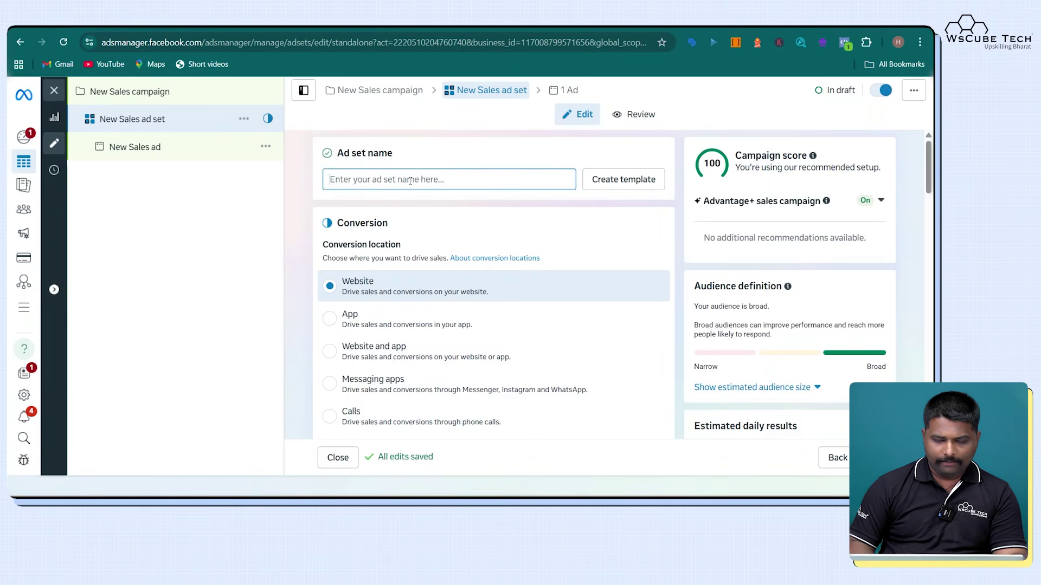
text(Aud - Int)
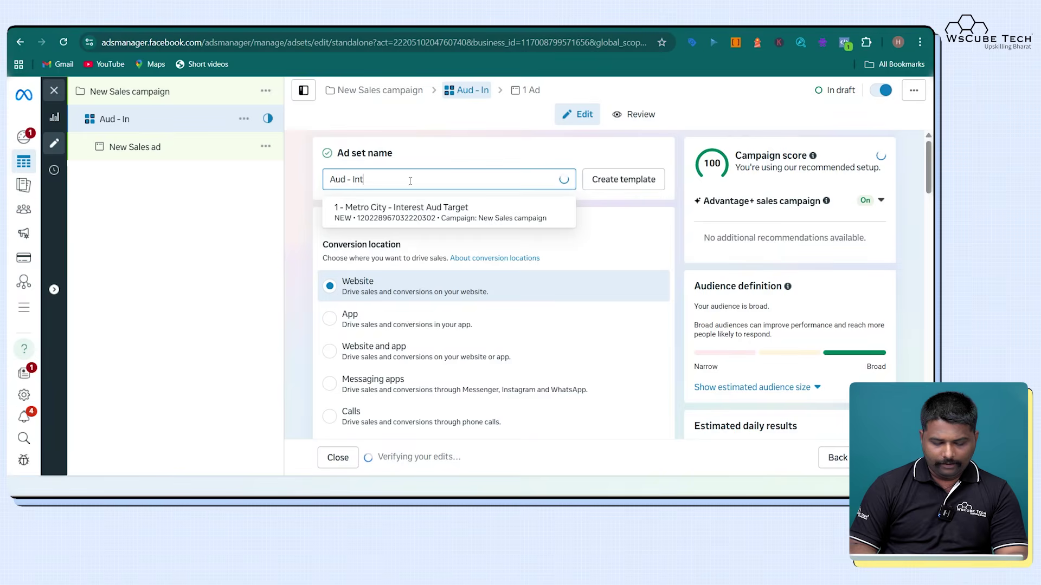
text(rerest)
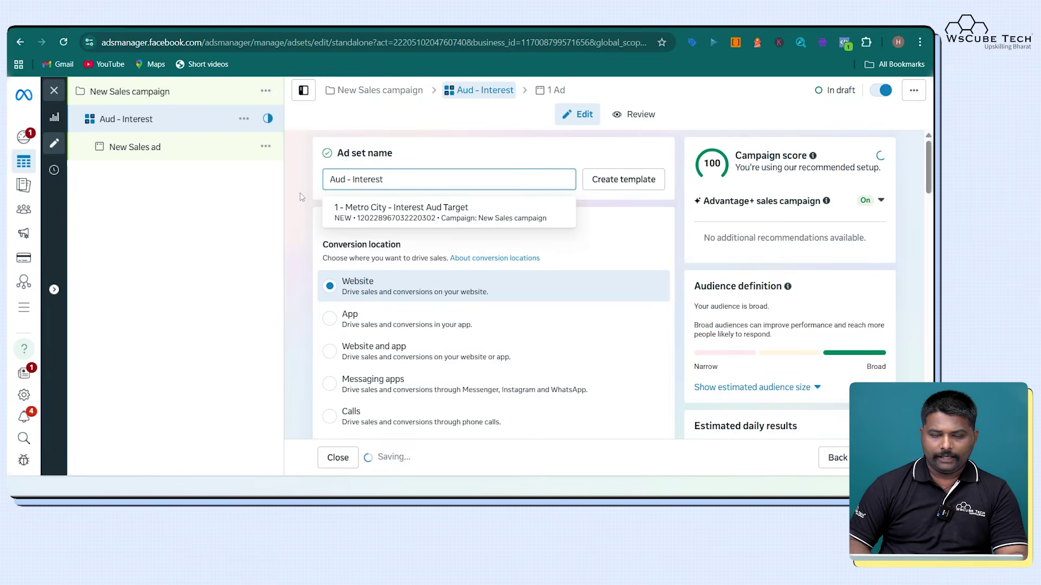
click(302, 197)
Set the ad set's performance goal to Maximise value of conversions.
scroll(302, 197, down, 1)
scroll(302, 196, down, 1)
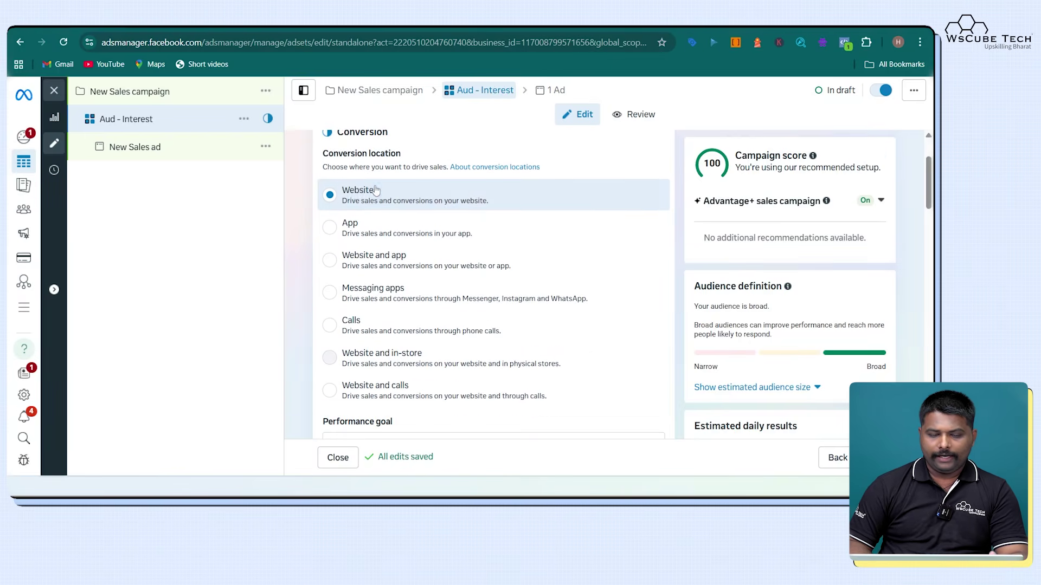
scroll(348, 234, down, 4)
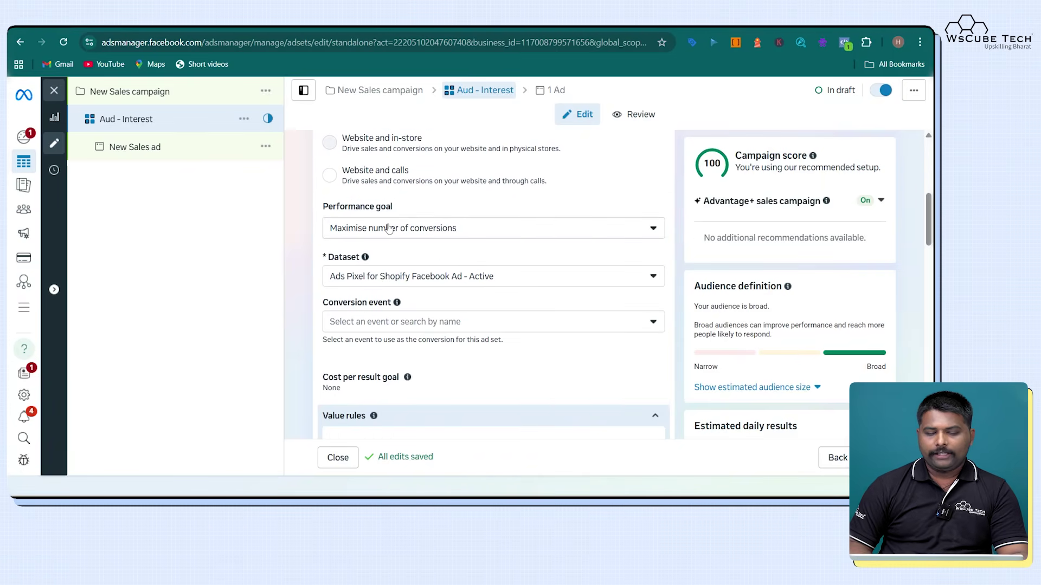
click(388, 228)
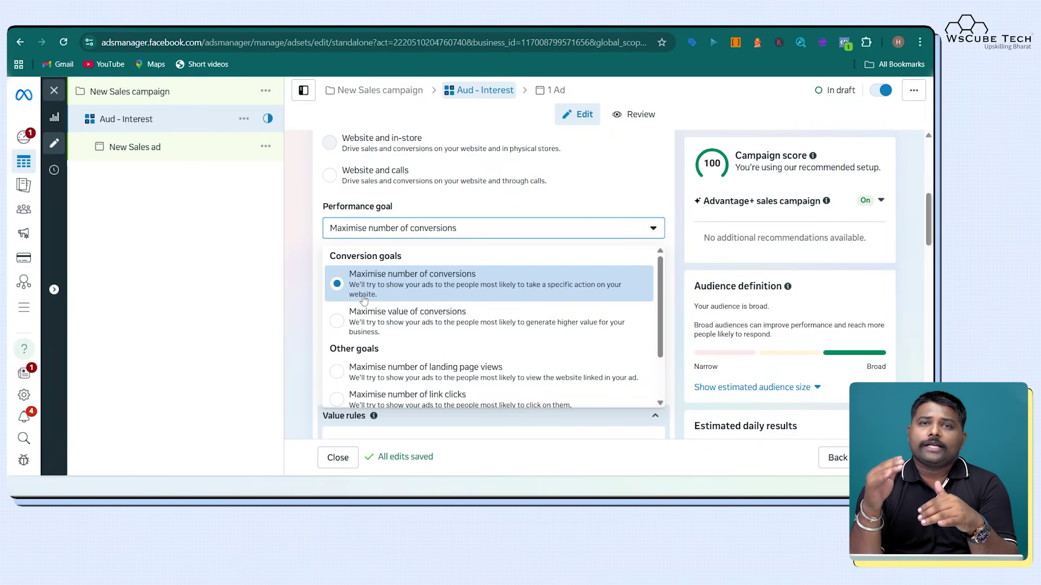
click(386, 330)
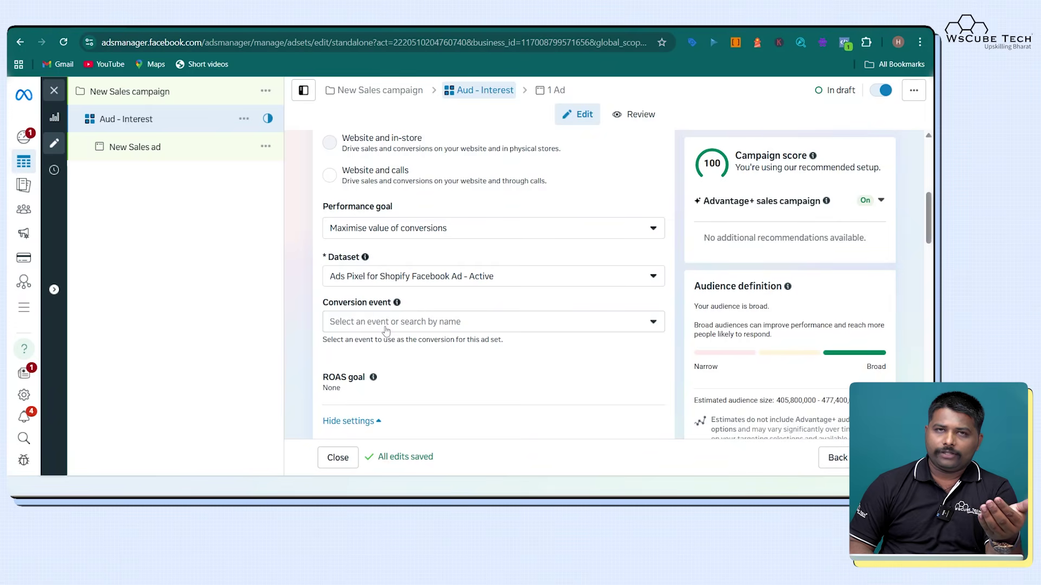
Set the ad set's conversion event to Purchase for the Ads Pixel for Shopify Facebook Ad dataset.
scroll(386, 328, down, 1)
scroll(346, 271, down, 1)
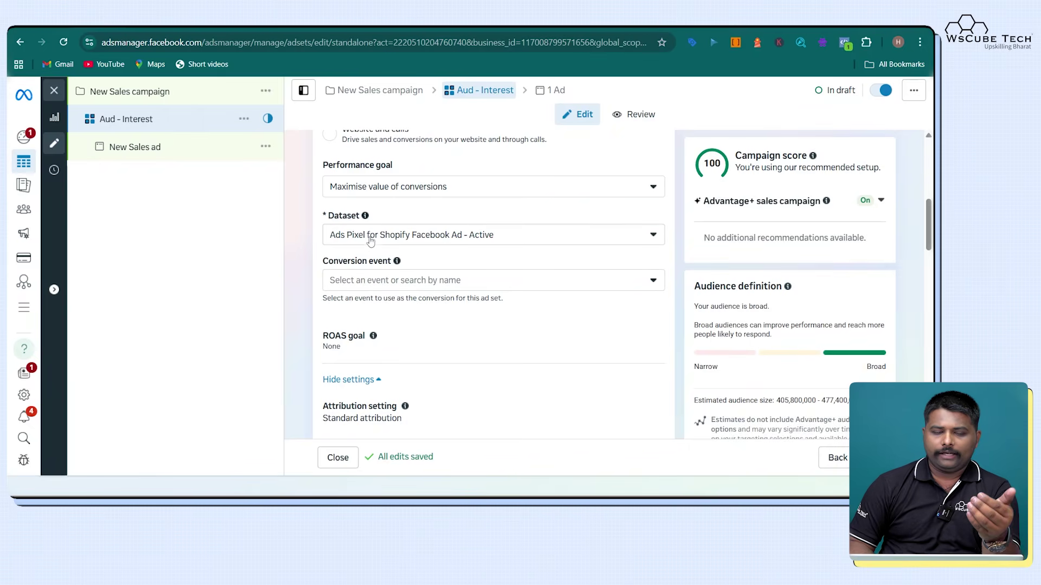
click(441, 235)
click(379, 307)
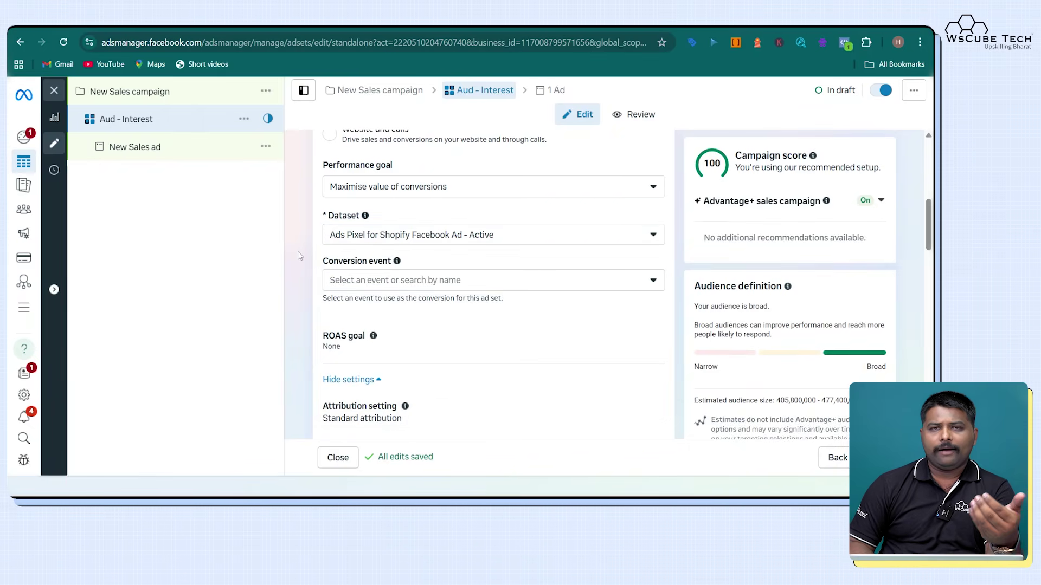
click(387, 283)
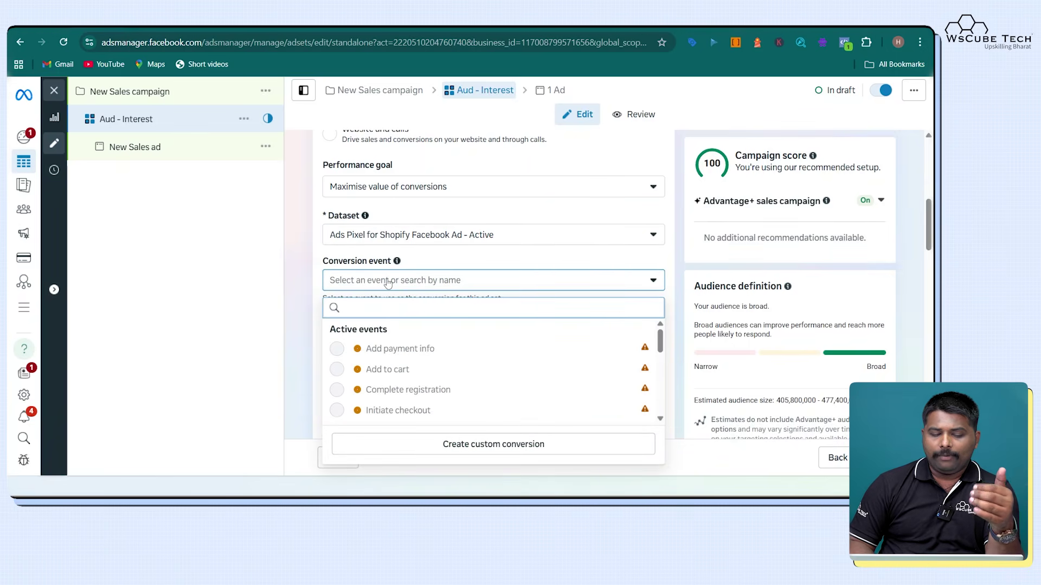
scroll(409, 345, down, 3)
scroll(409, 345, down, 1)
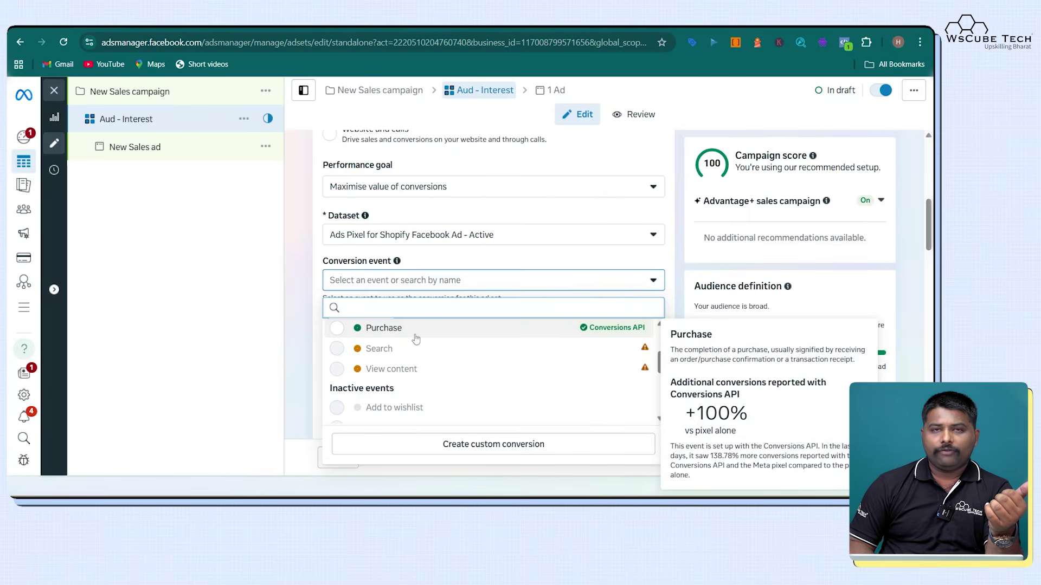
click(416, 337)
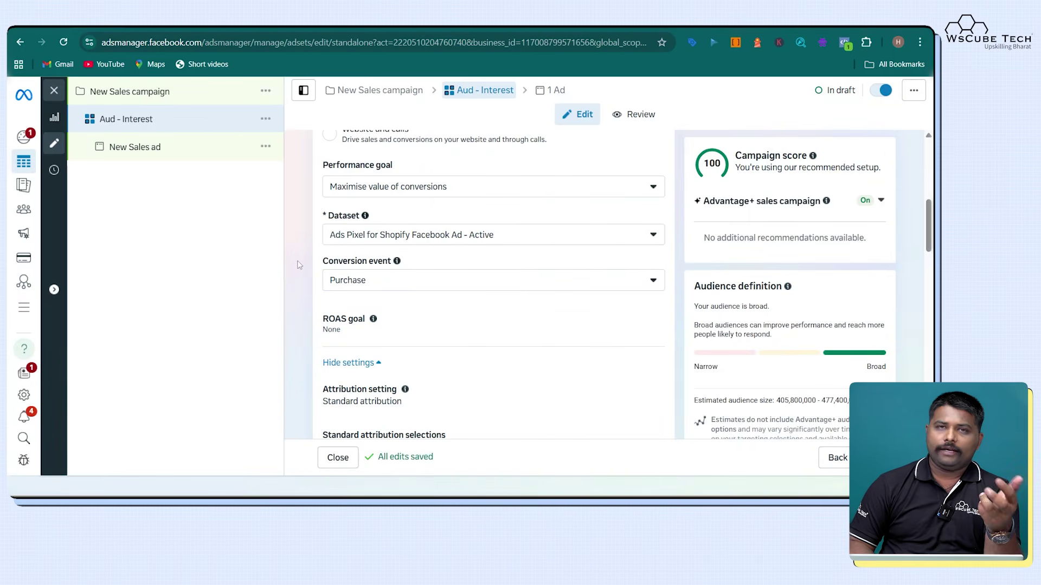
scroll(297, 265, down, 3)
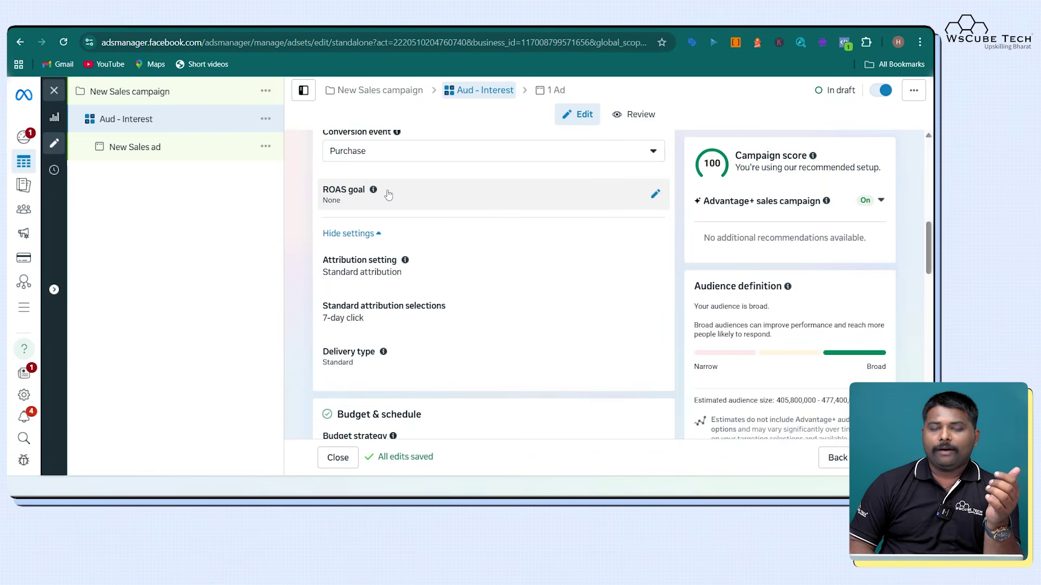
click(655, 194)
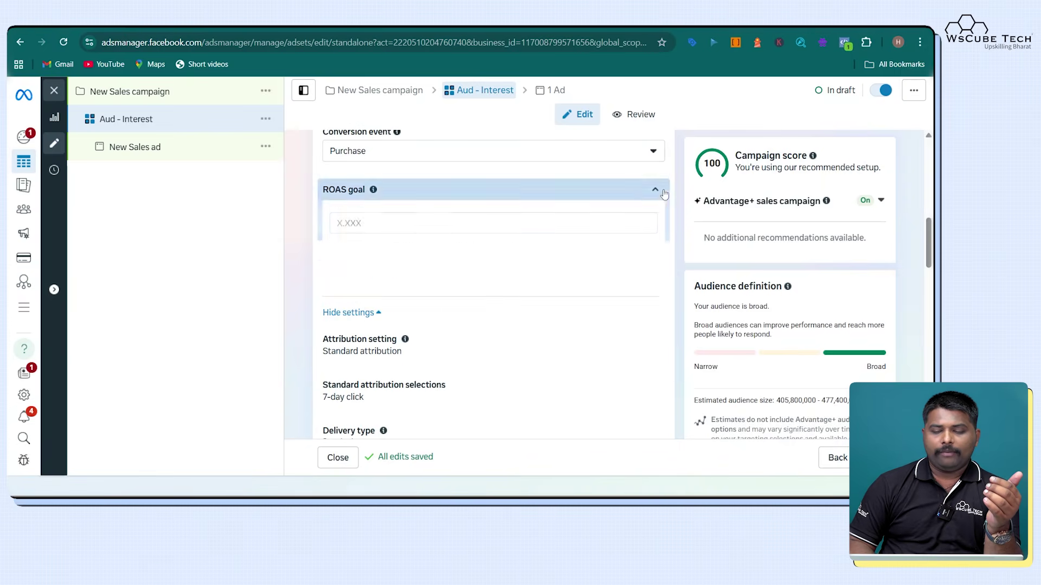
text(10.000)
key(BackSpace)
key(BackSpace)
key(BackSpace)
key(BackSpace)
key(BackSpace)
key(BackSpace)
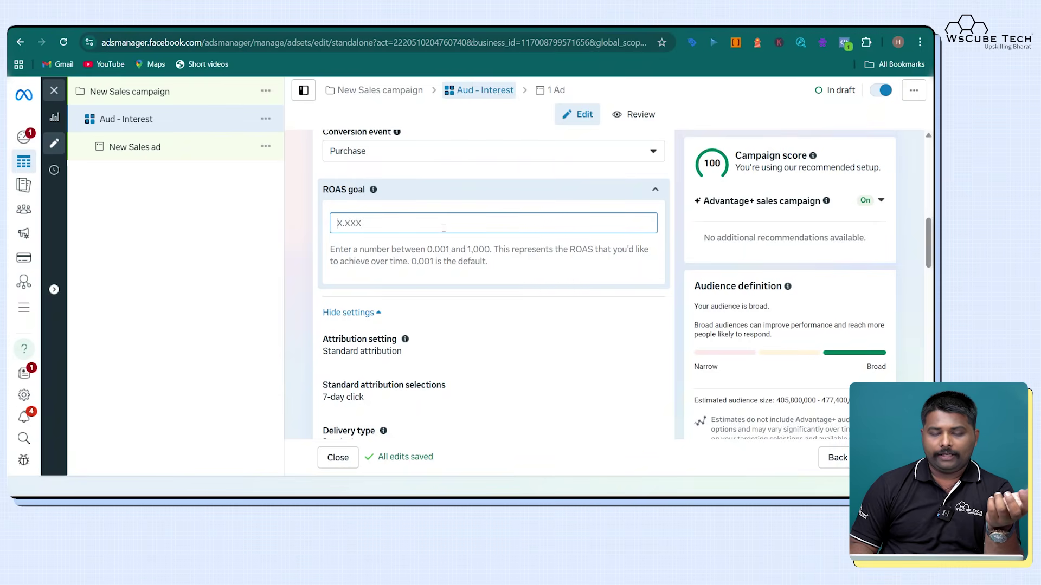
click(473, 199)
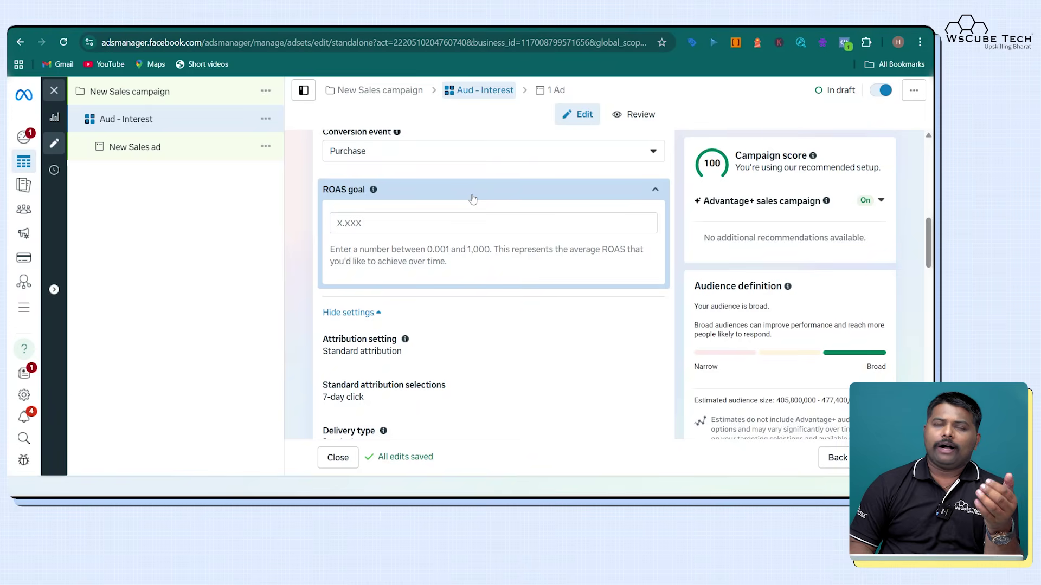
click(473, 199)
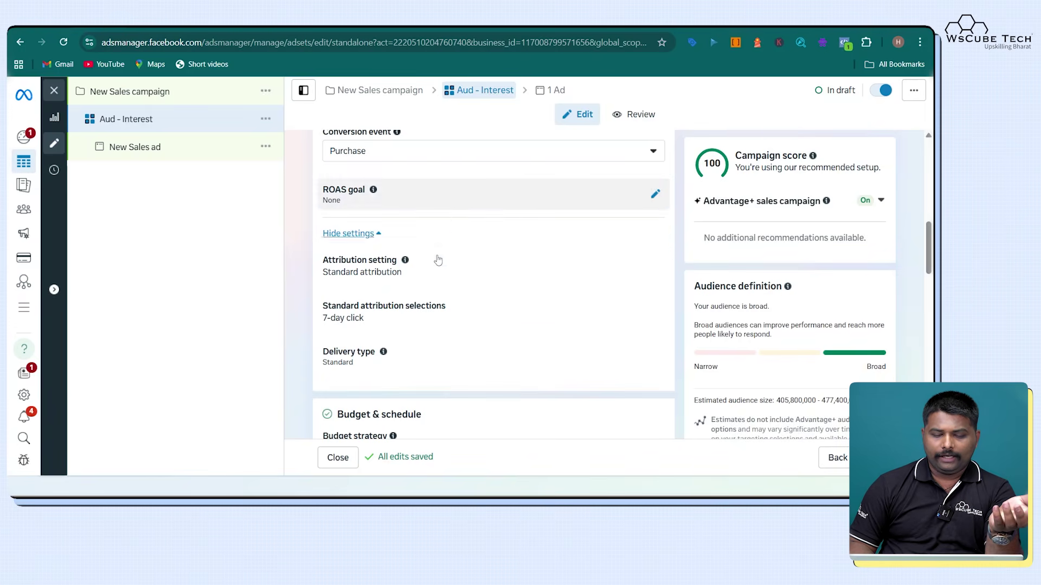
Set the ad set's daily budget to ₹500.
scroll(425, 276, down, 1)
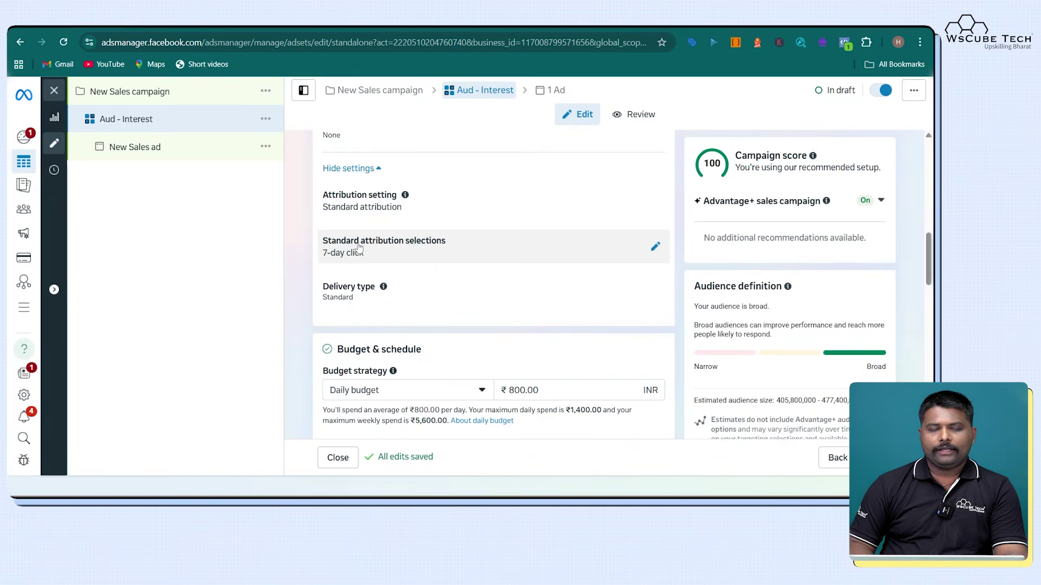
scroll(358, 247, down, 1)
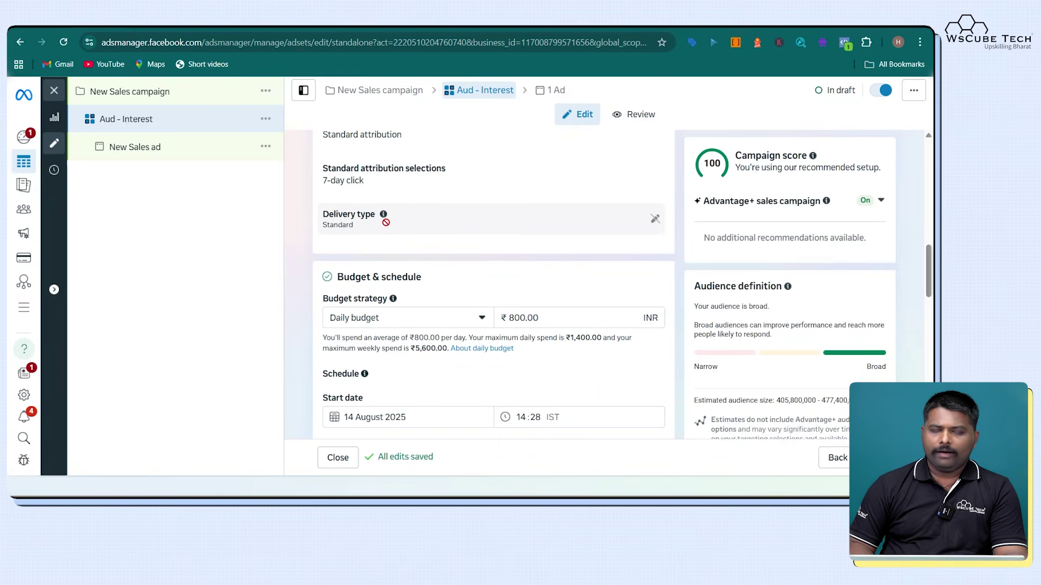
mouse_move(385, 222)
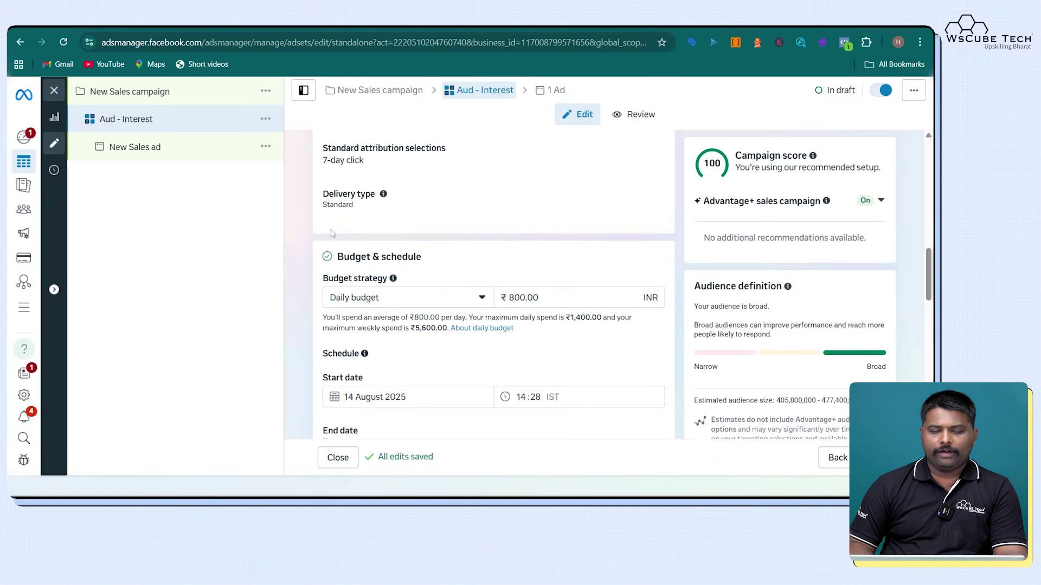
scroll(428, 260, down, 2)
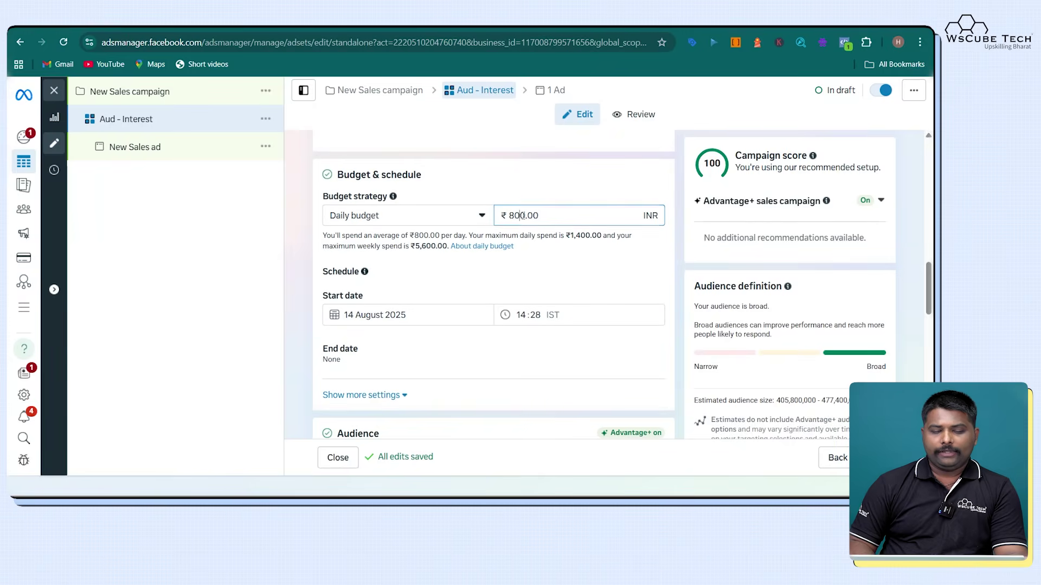
click(522, 216)
double_click(522, 215)
key(BackSpace)
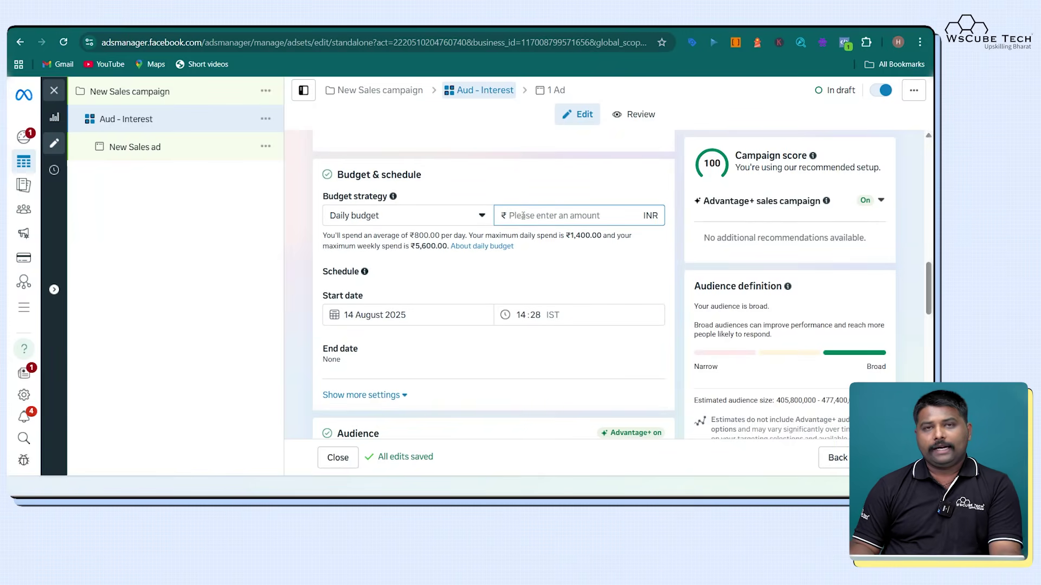
text(500)
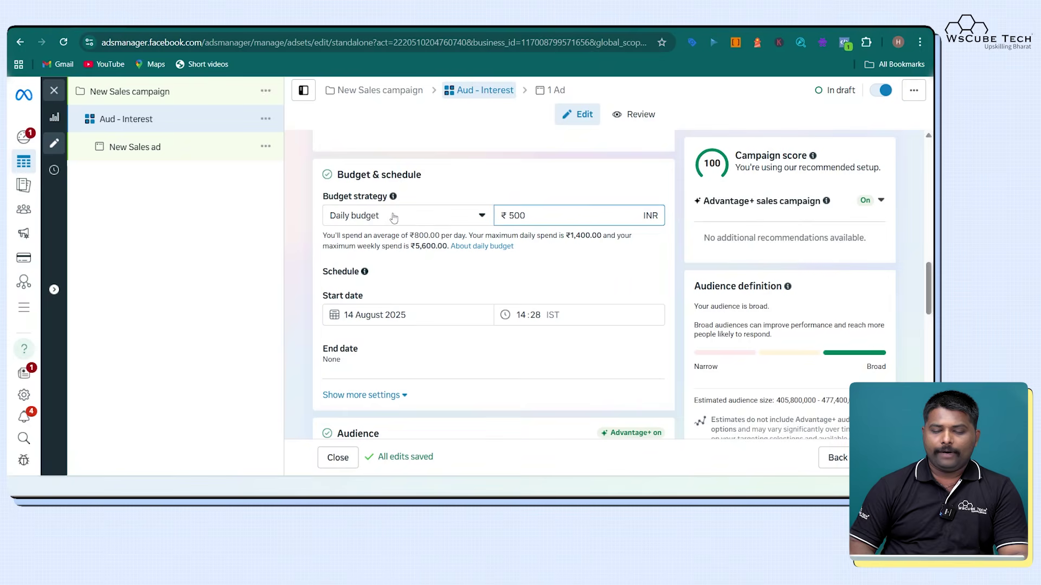
Commit the daily budget, show the additional schedule settings and enable budget increases during specific time periods.
click(295, 217)
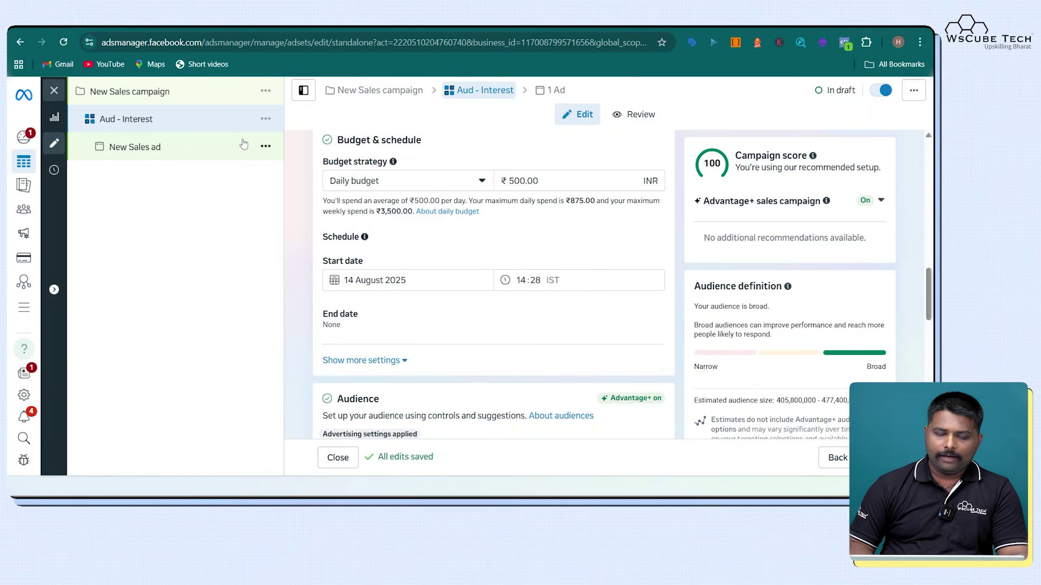
scroll(298, 320, down, 1)
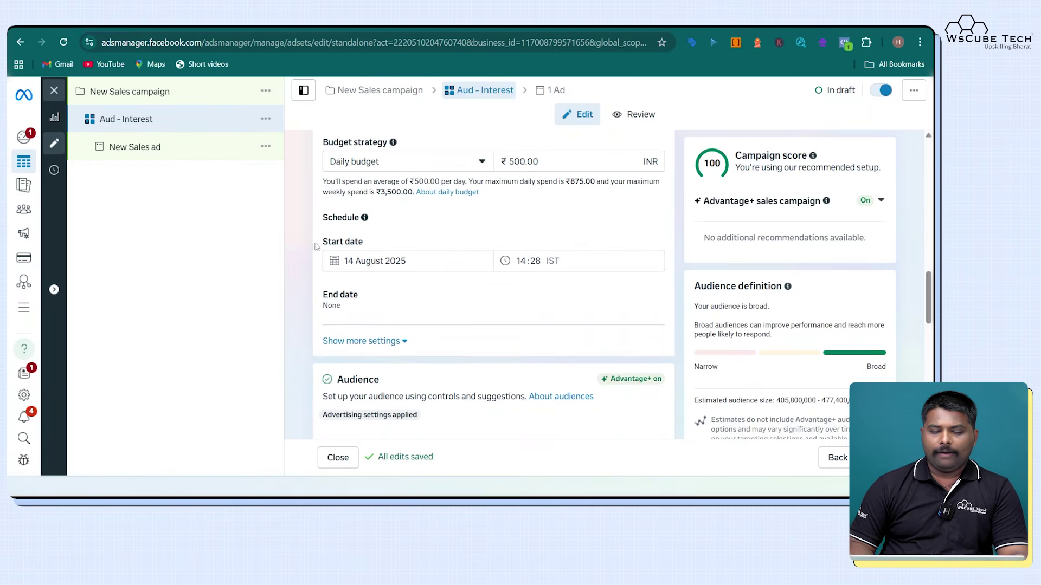
scroll(291, 245, down, 2)
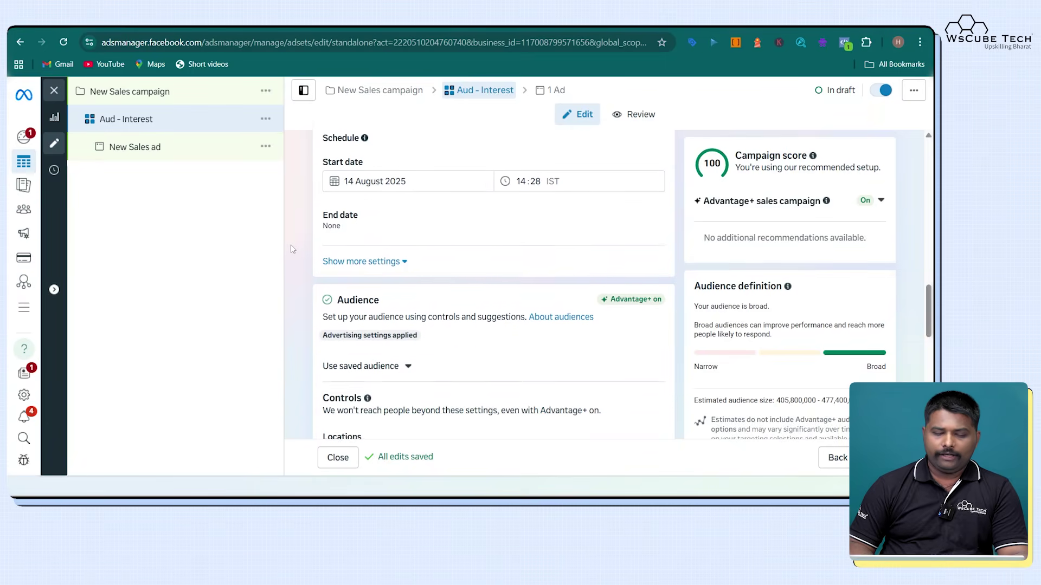
click(371, 261)
scroll(374, 260, down, 1)
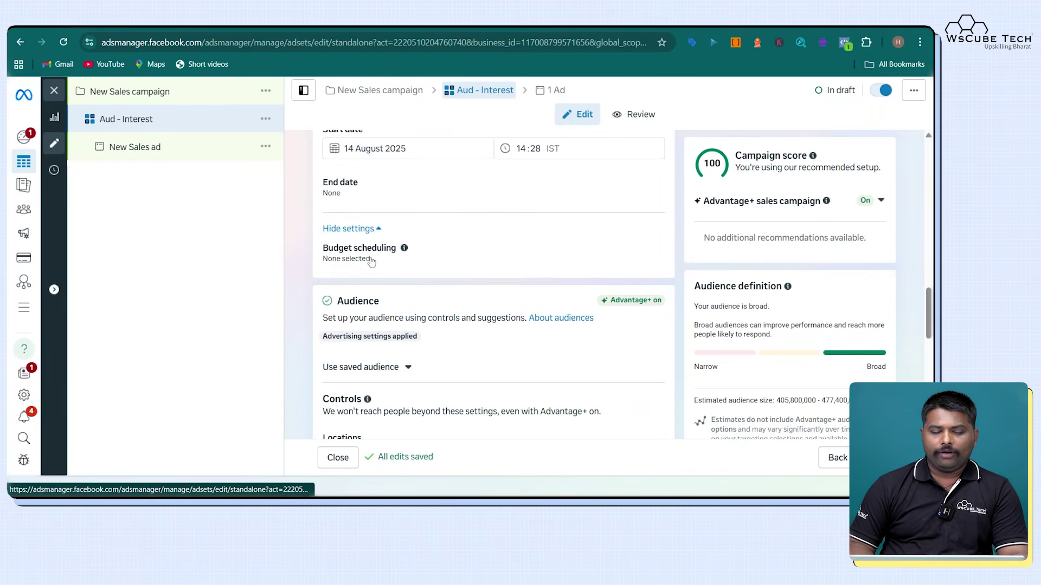
click(655, 254)
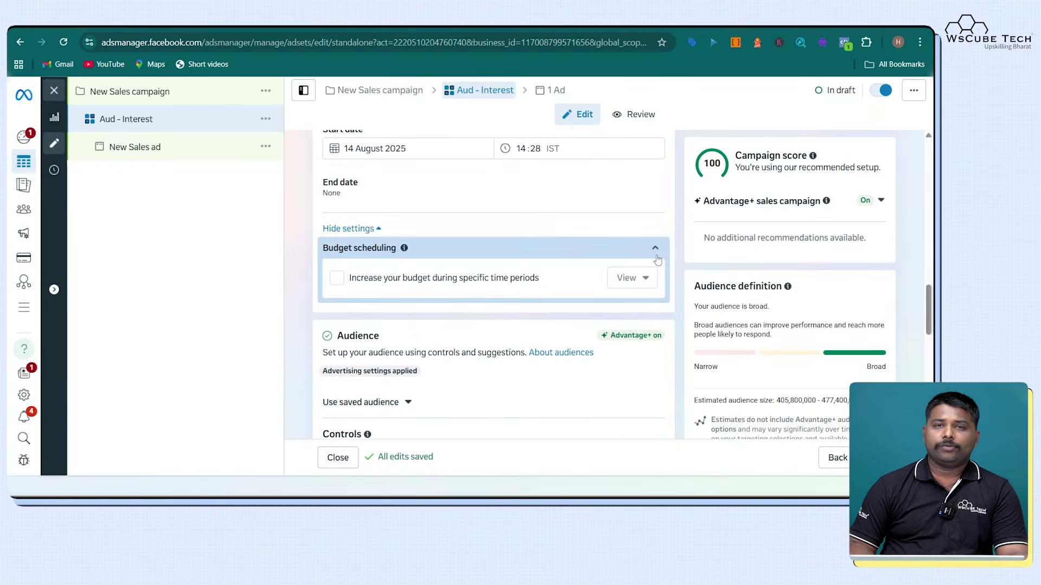
scroll(657, 260, down, 2)
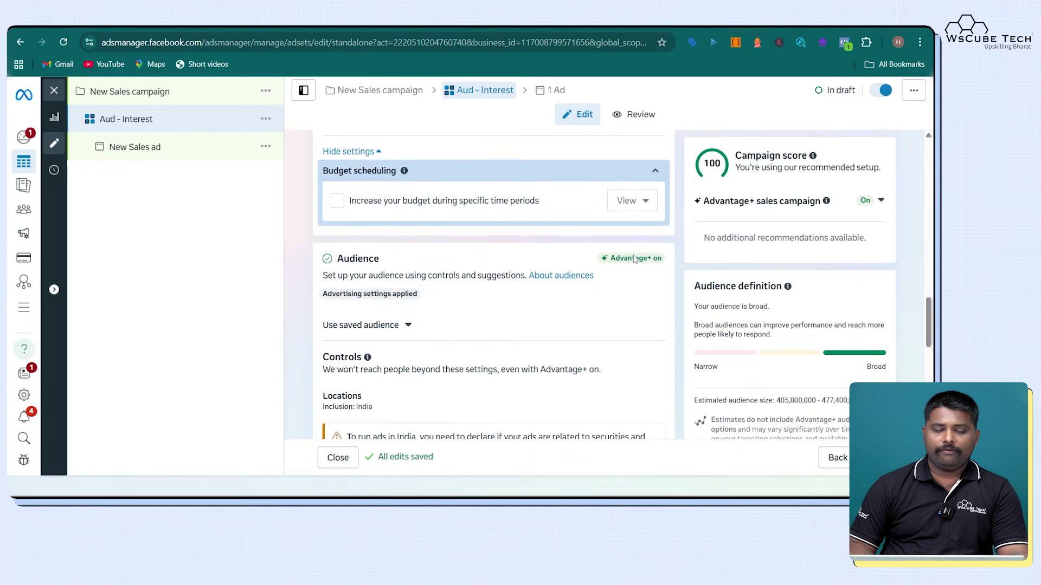
click(336, 201)
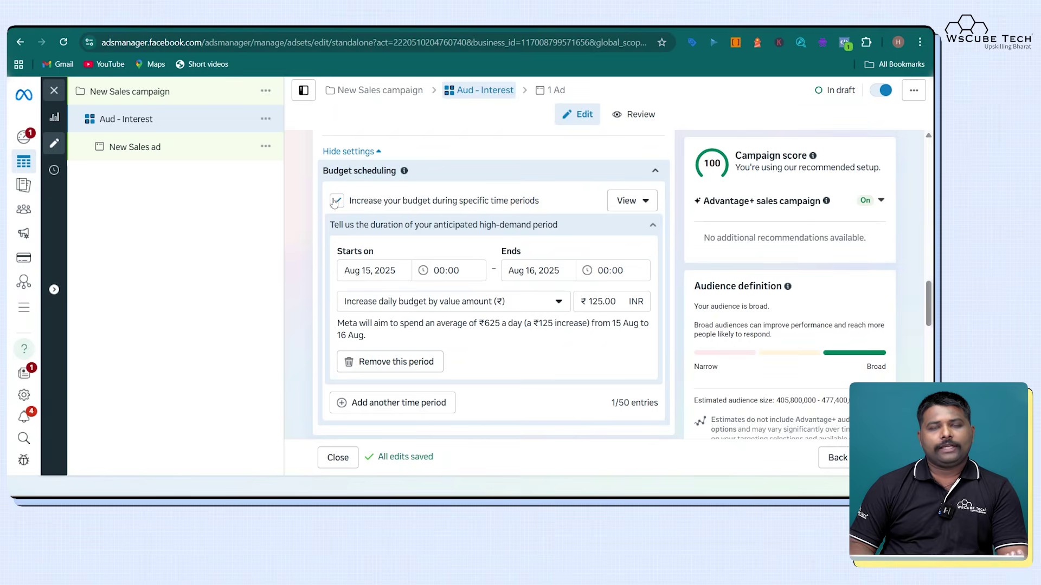
Set the high-demand period to start on Aug 23, 2025 and end on Aug 24, 2025.
click(374, 270)
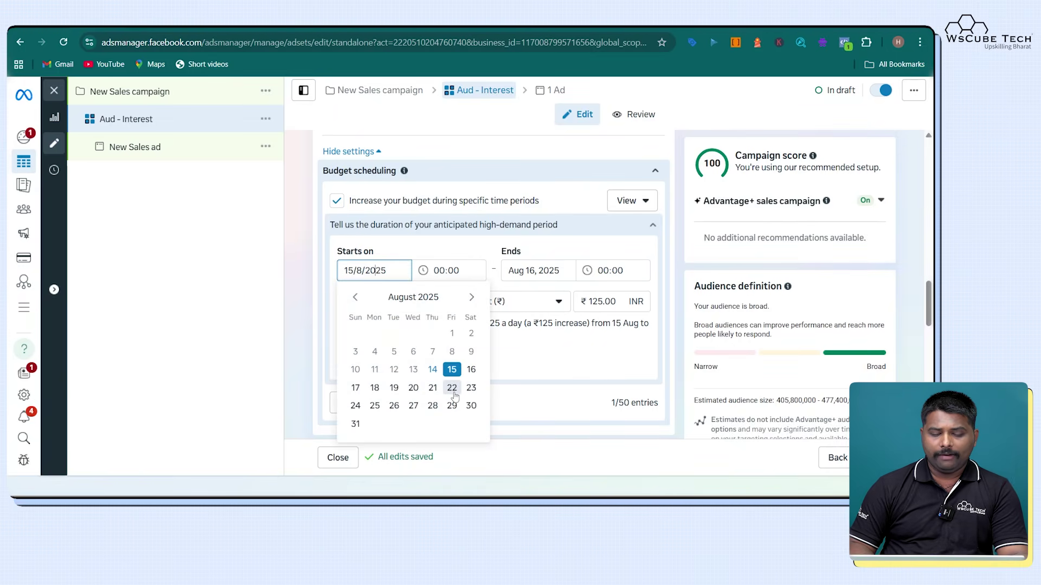
click(470, 388)
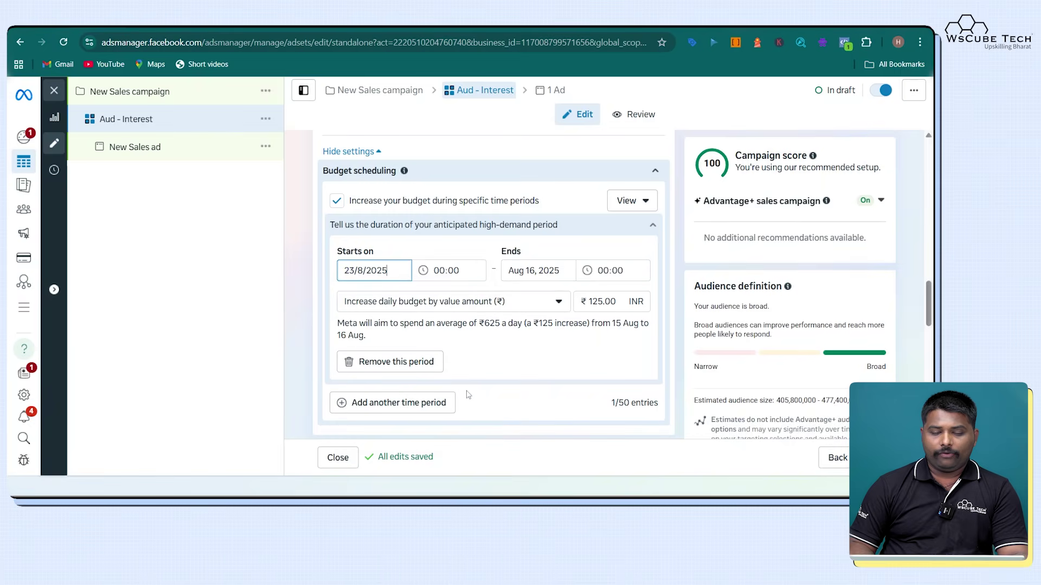
click(555, 270)
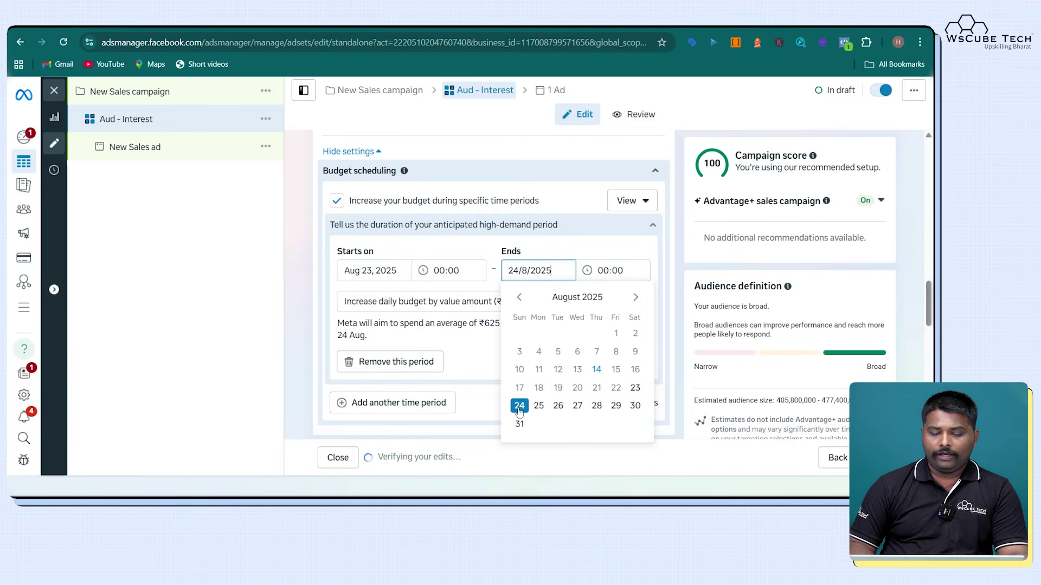
click(519, 407)
Set the daily budget increase for the high-demand period to ₹1,500.
click(602, 307)
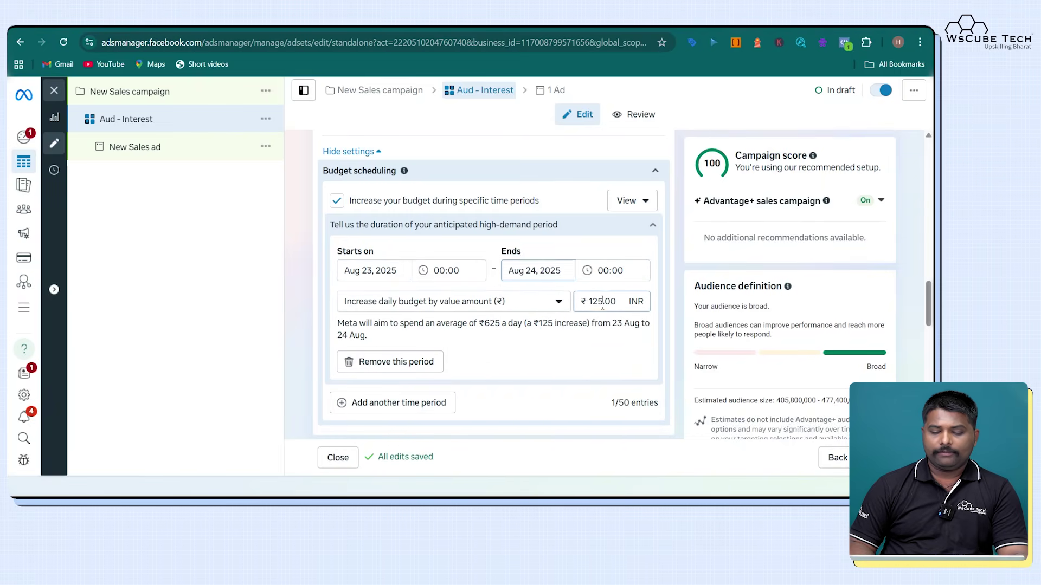
key(ctrl+a)
key(BackSpace)
text(1500)
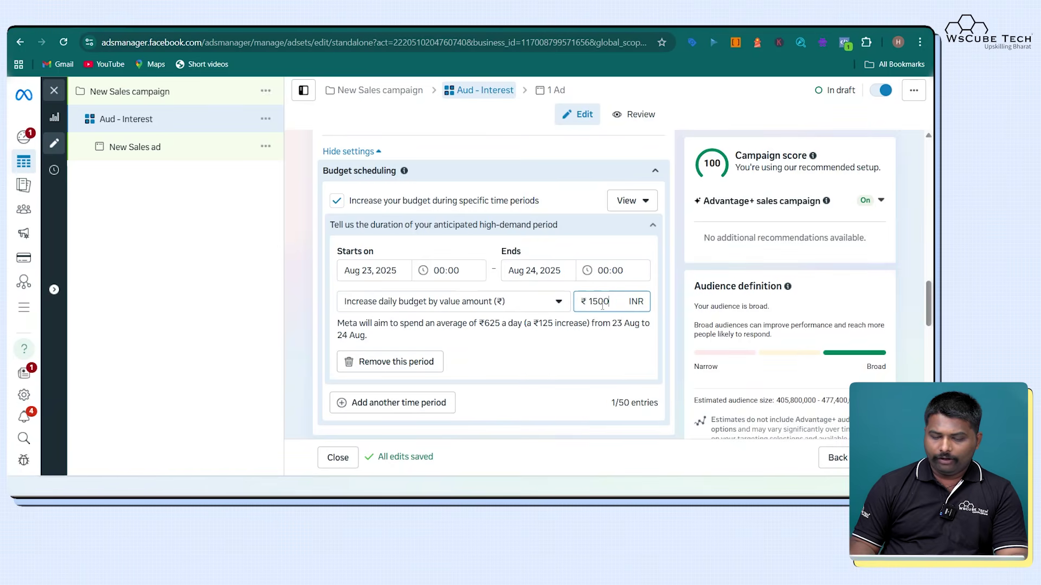
click(553, 357)
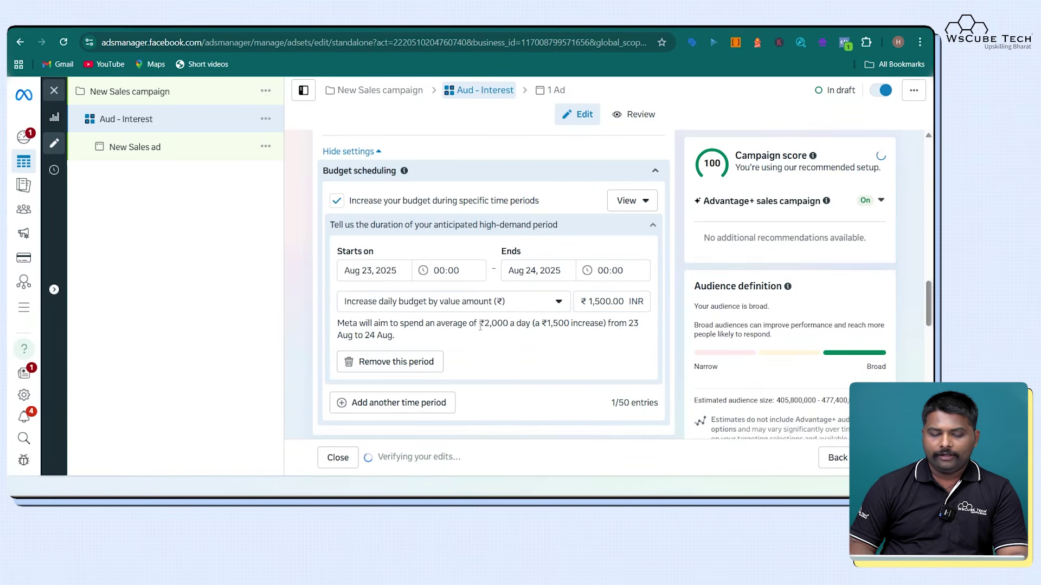
drag(469, 324, 510, 325)
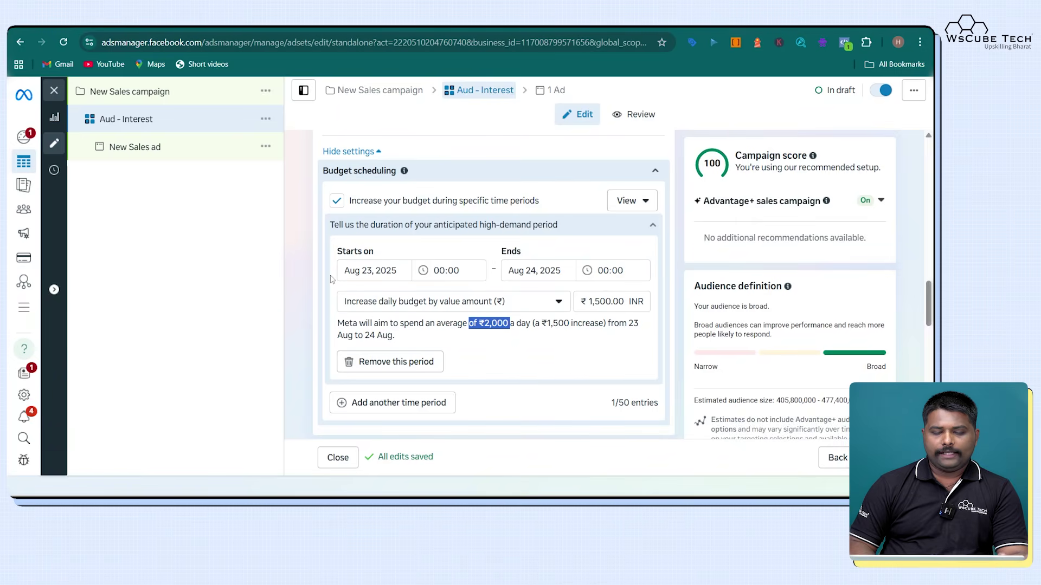
click(298, 275)
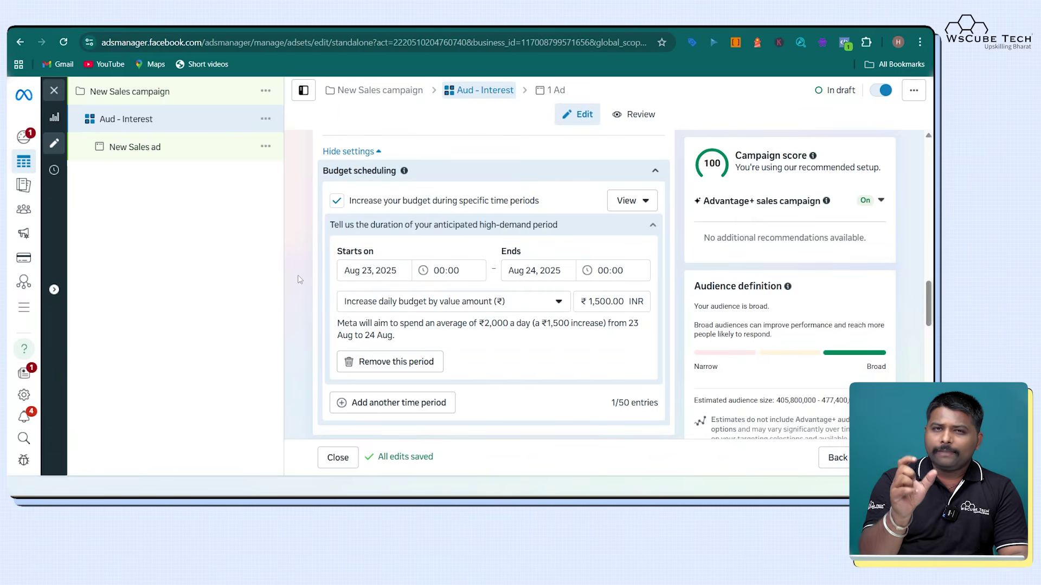
Switch the audience to the setup that further limits the reach of the ads and open its location settings.
scroll(297, 274, down, 3)
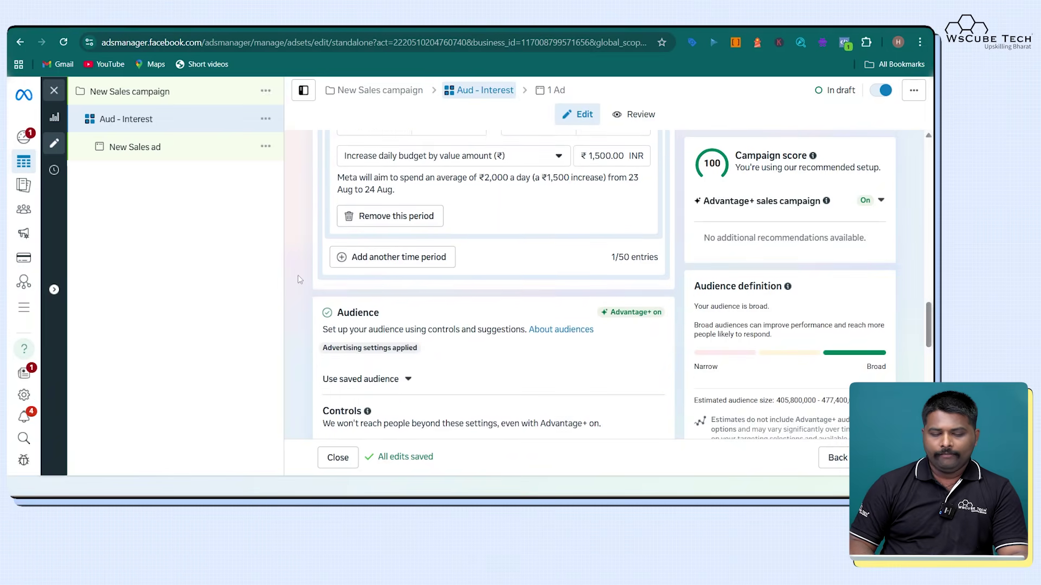
scroll(298, 276, down, 2)
scroll(316, 315, down, 4)
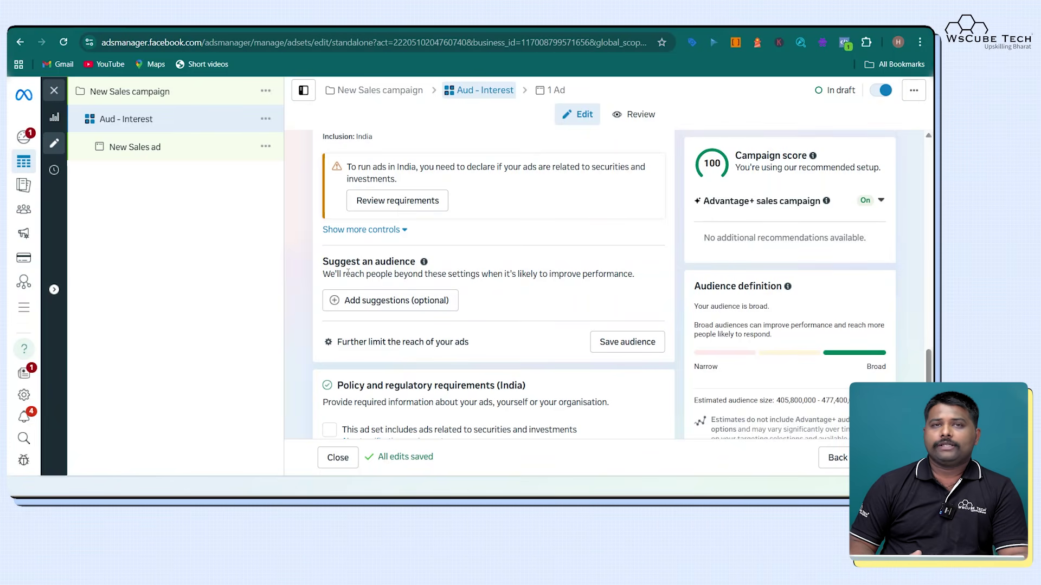
click(389, 343)
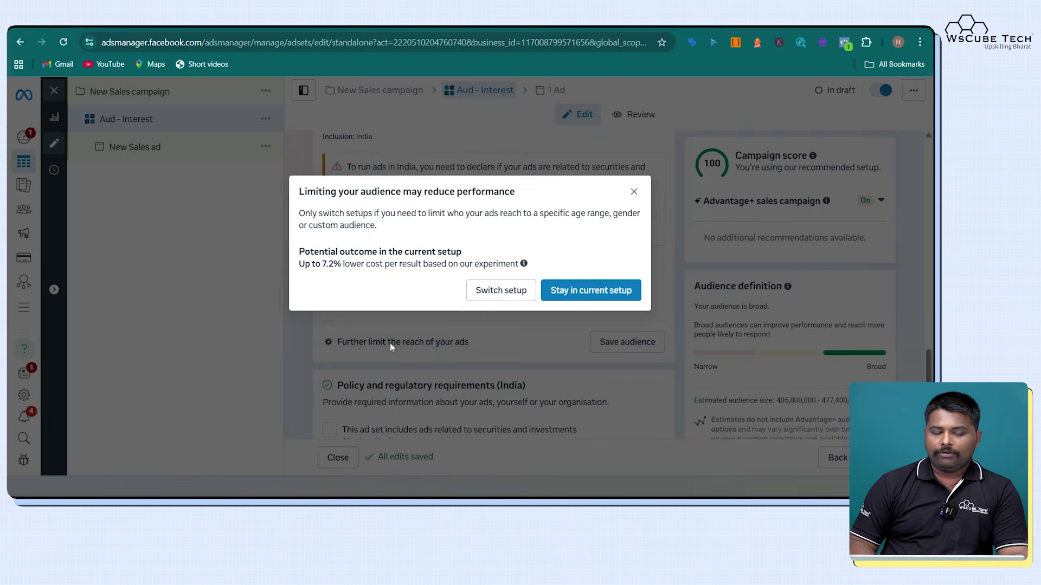
click(501, 291)
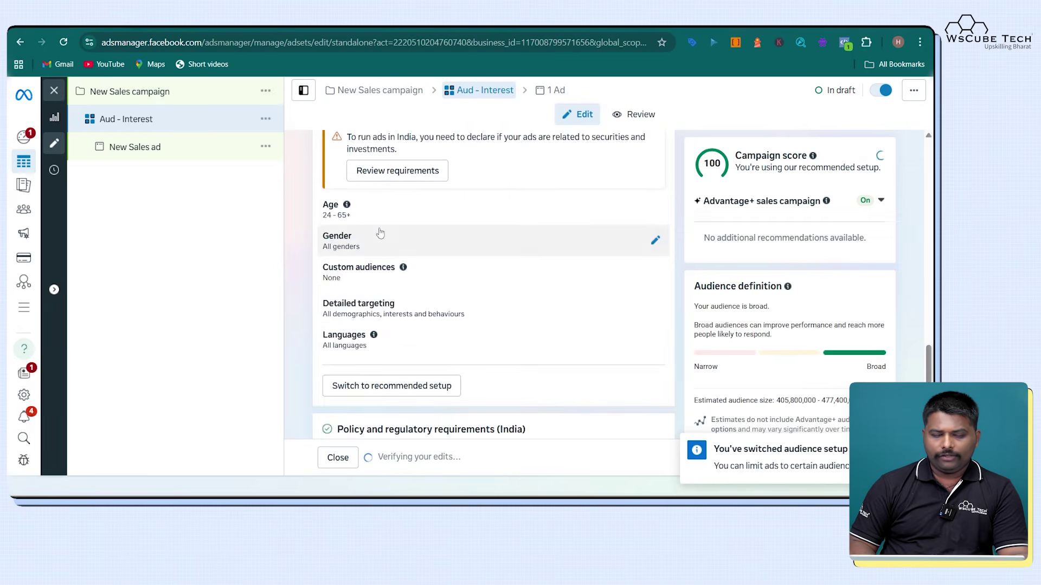
scroll(542, 261, up, 2)
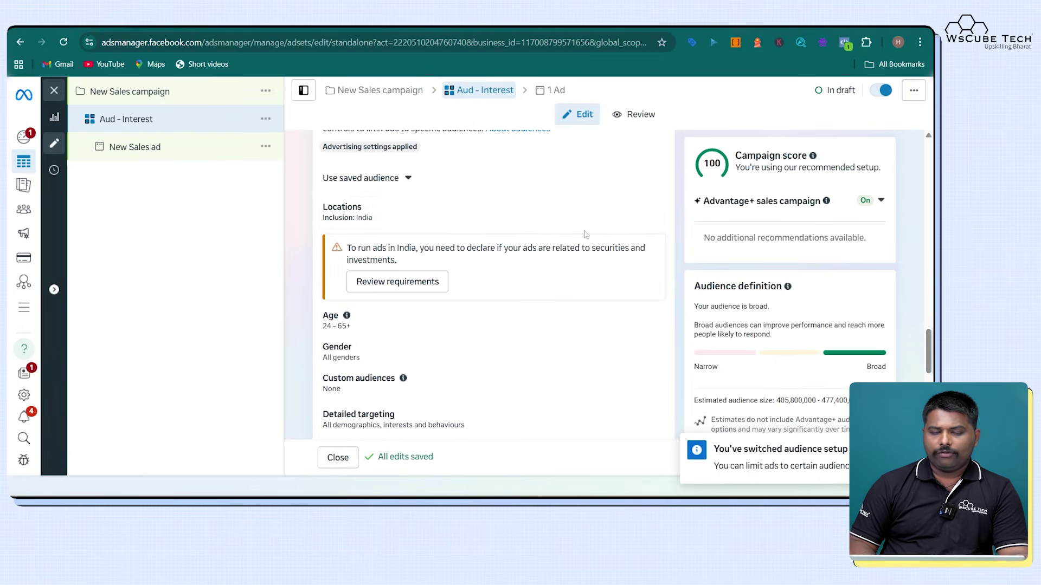
click(654, 214)
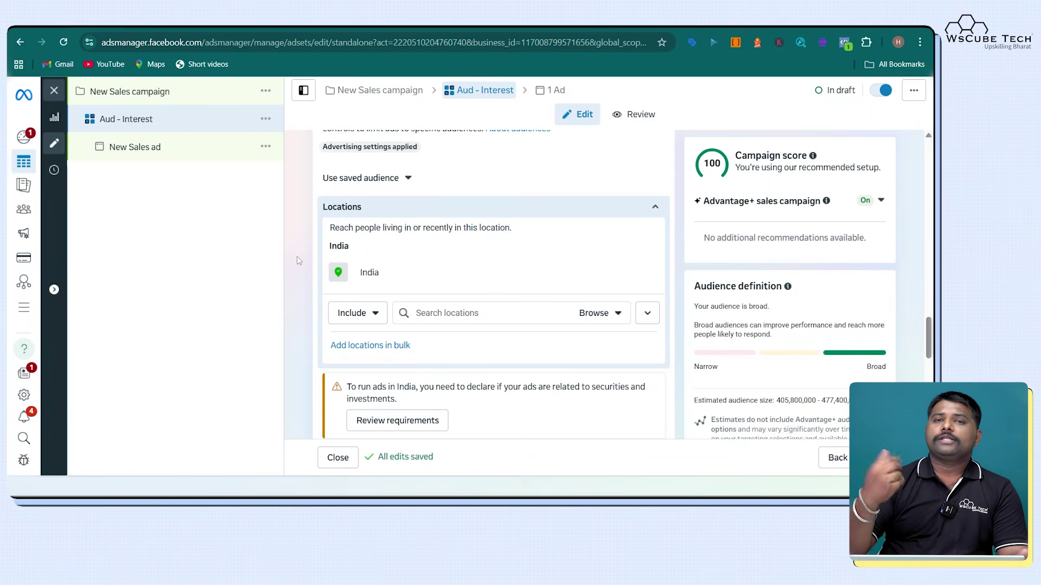
Set the audience's maximum age to 55 and turn off using the age range as a suggestion.
scroll(298, 260, down, 5)
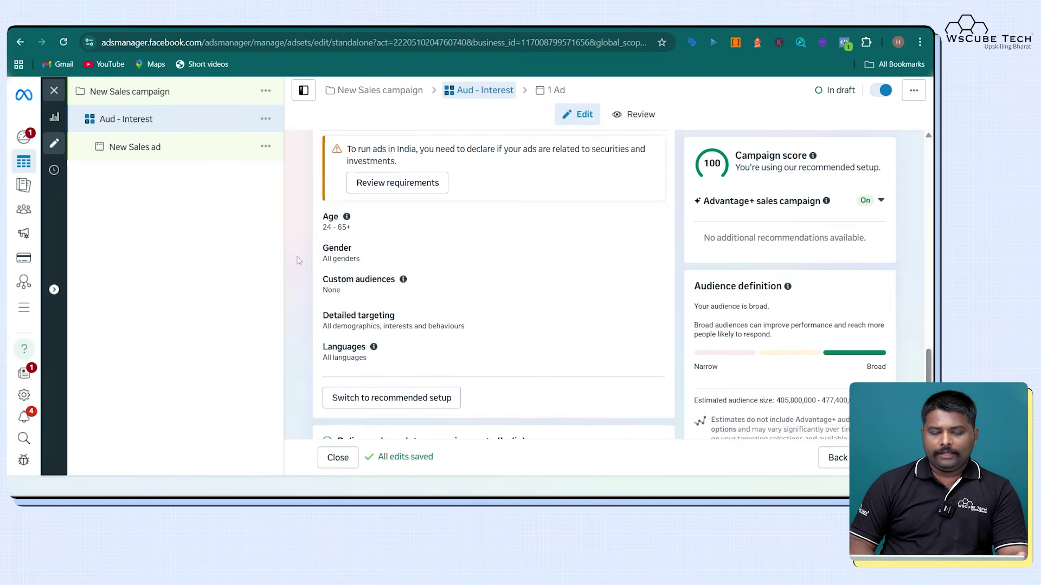
click(655, 216)
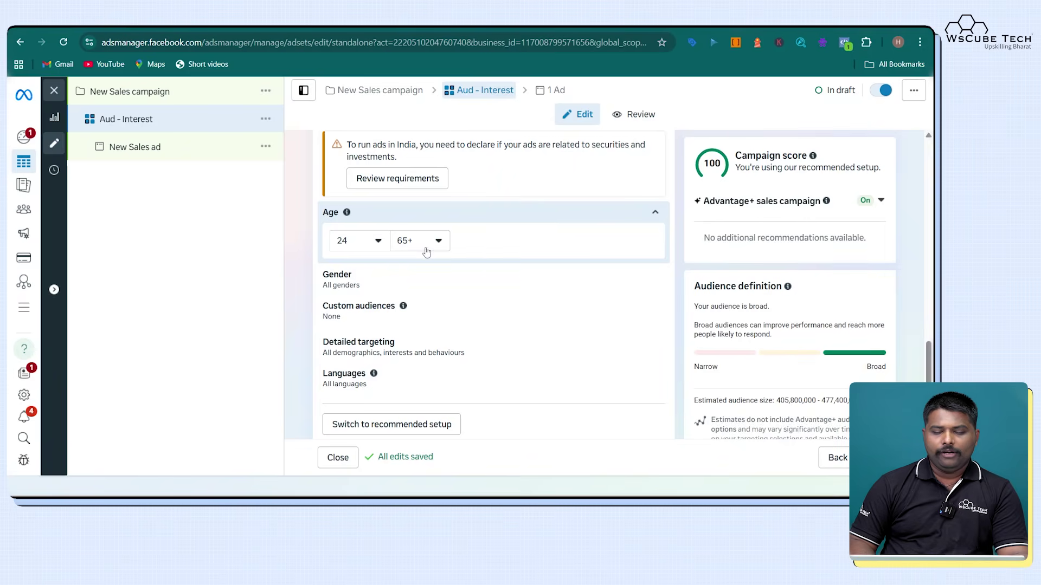
click(408, 247)
scroll(439, 339, up, 3)
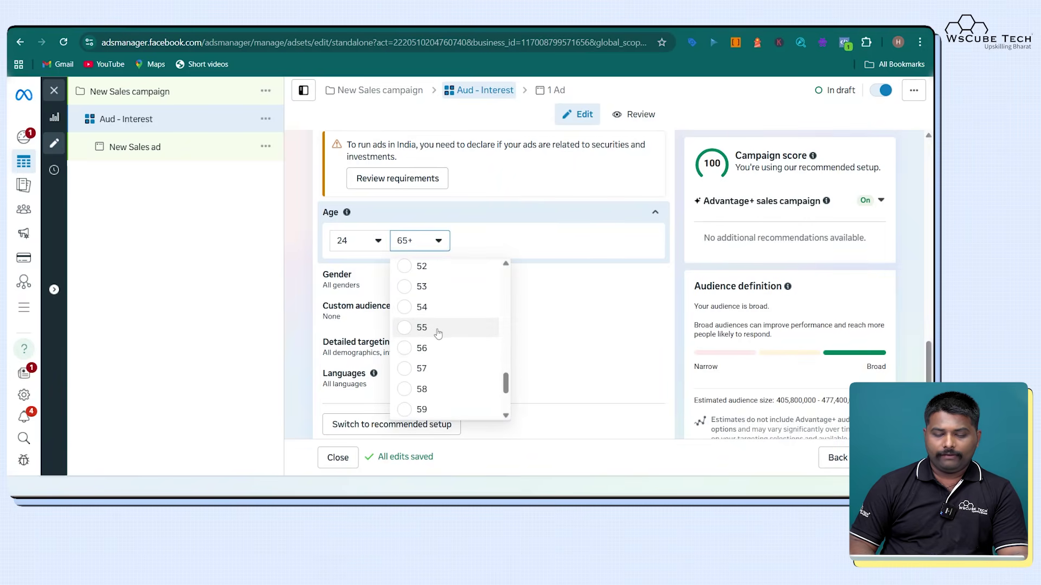
click(437, 329)
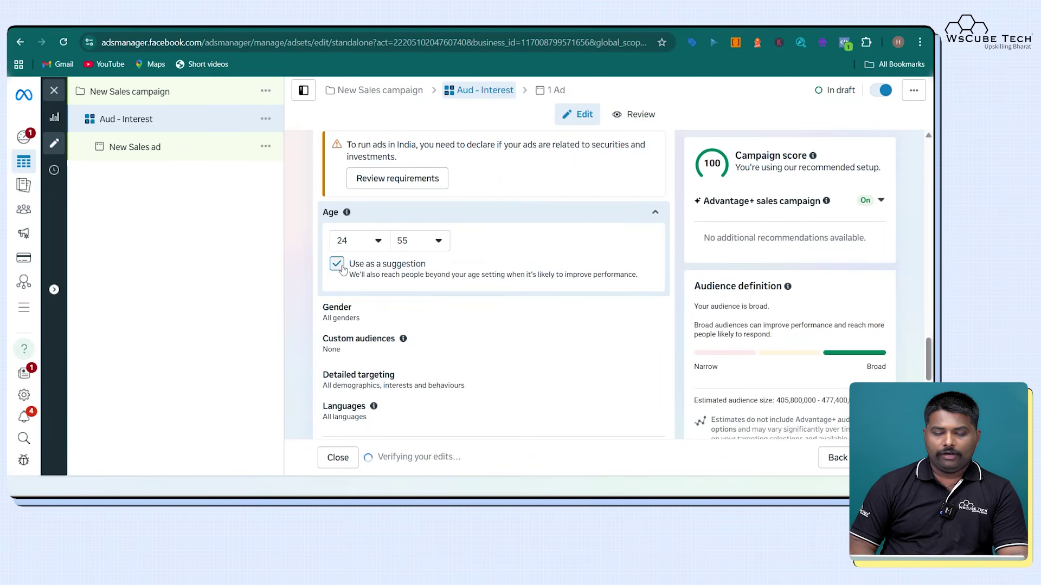
scroll(298, 301, up, 5)
Search detailed targeting for "parents" and add the Parents (All) demographic to the audience.
scroll(297, 308, down, 8)
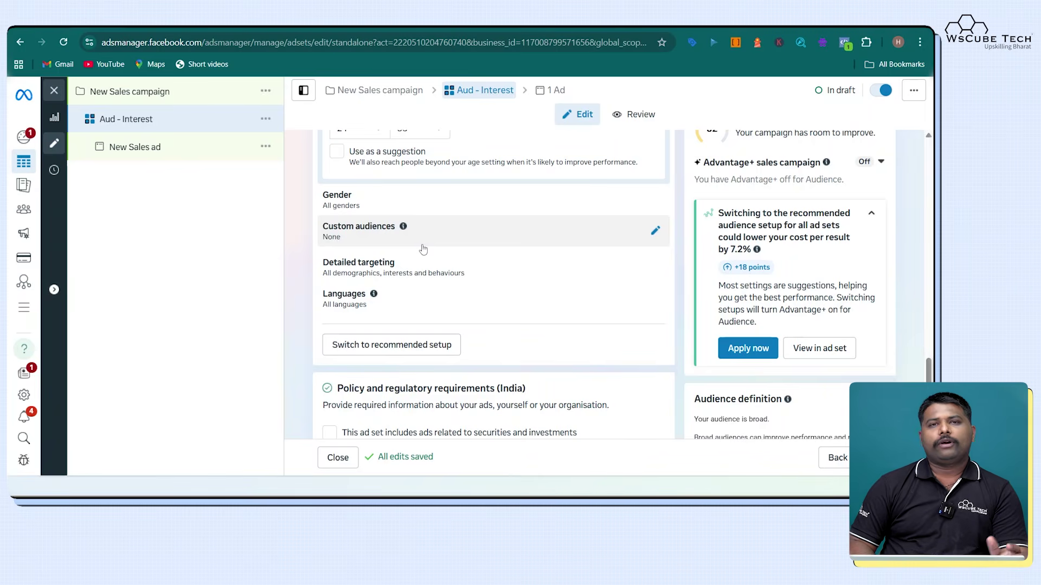
scroll(423, 250, down, 2)
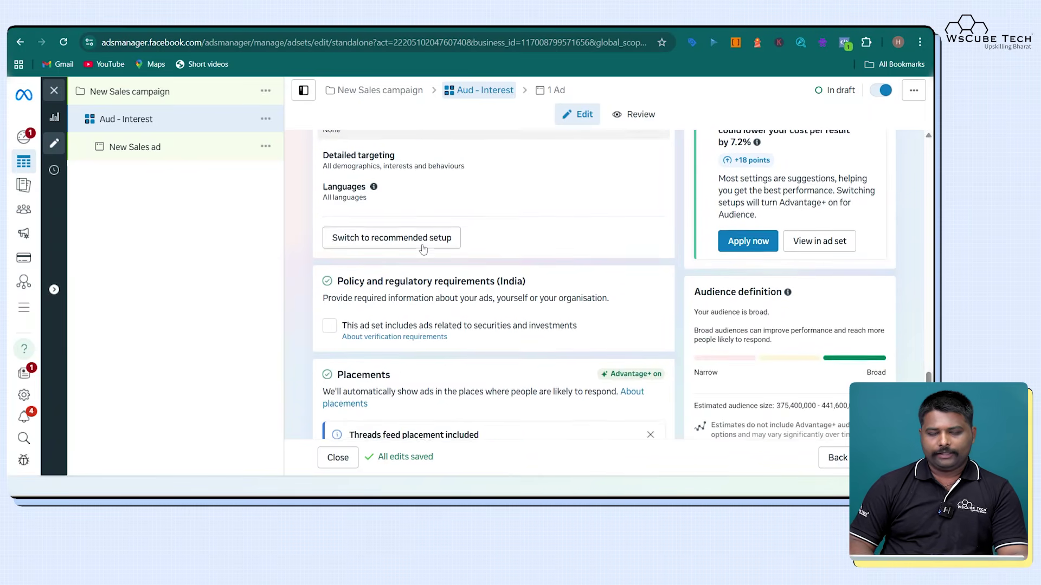
click(424, 202)
scroll(381, 310, down, 1)
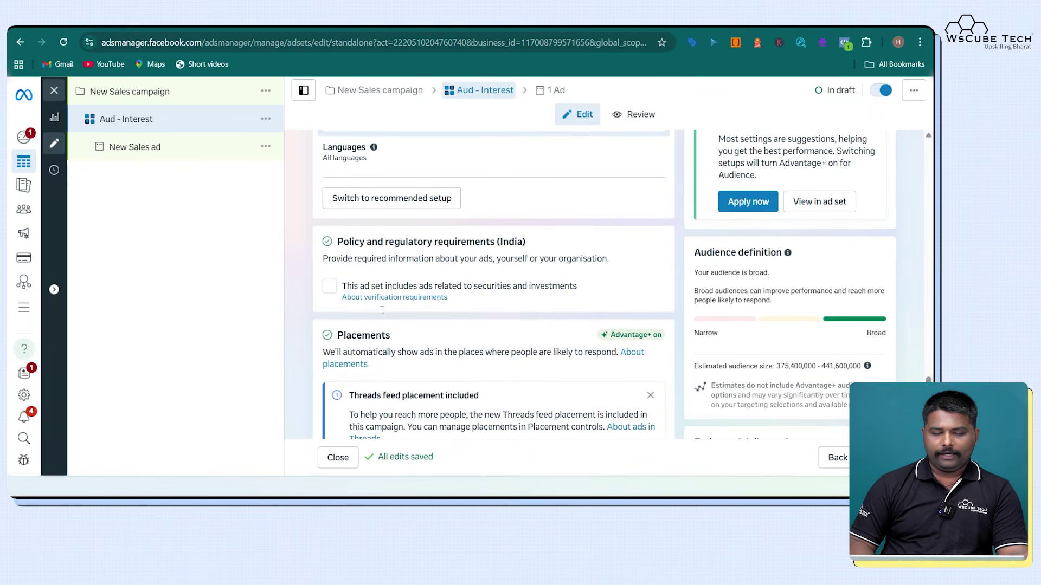
scroll(382, 314, down, 1)
scroll(401, 306, up, 4)
click(413, 297)
text(p)
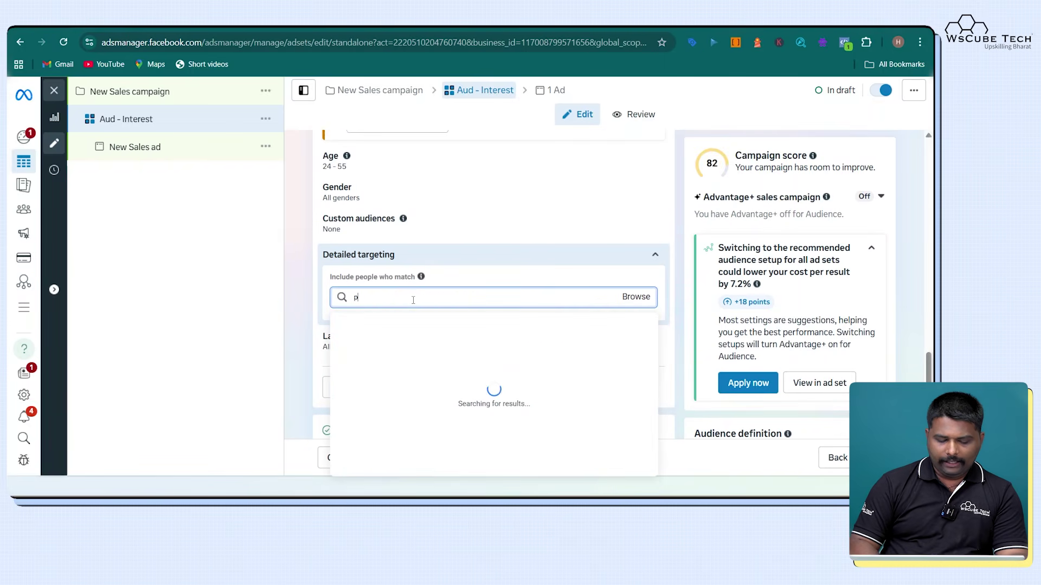
text(arents)
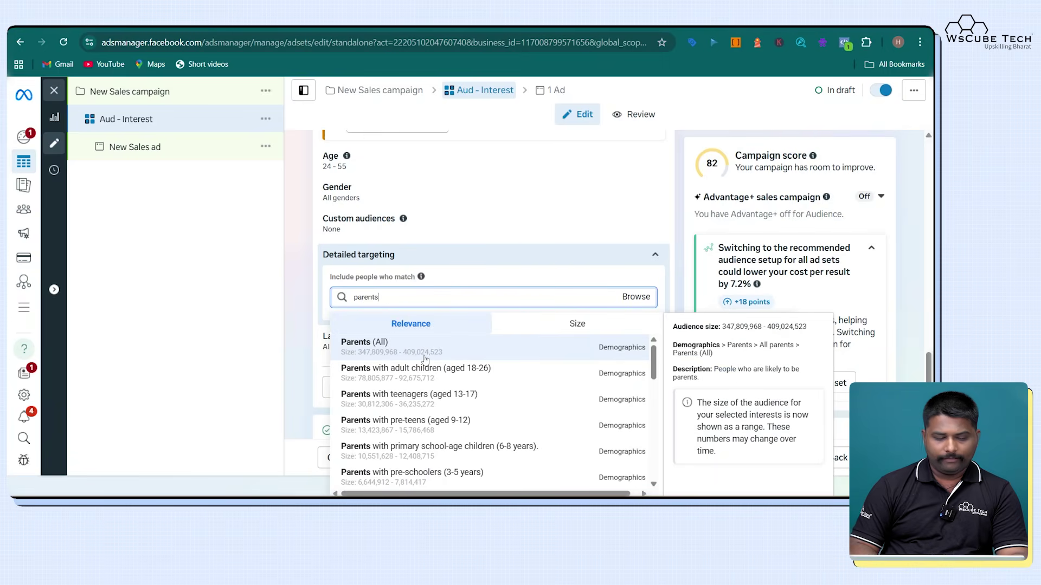
click(401, 345)
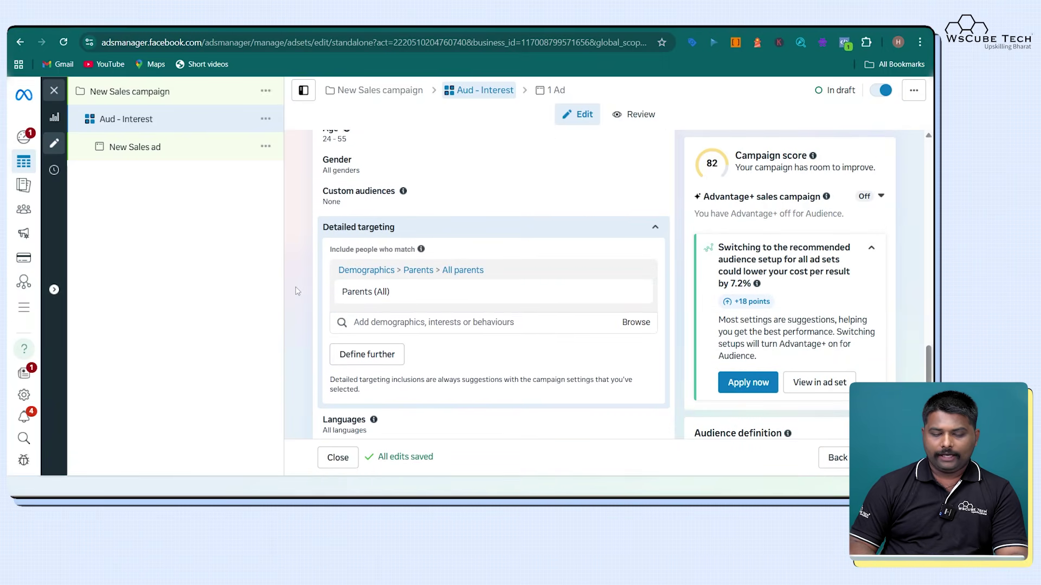
Copy the Demographics category name from the detailed targeting and rename the ad set "Aud - Demographics".
drag(332, 273, 396, 272)
key(ctrl+c)
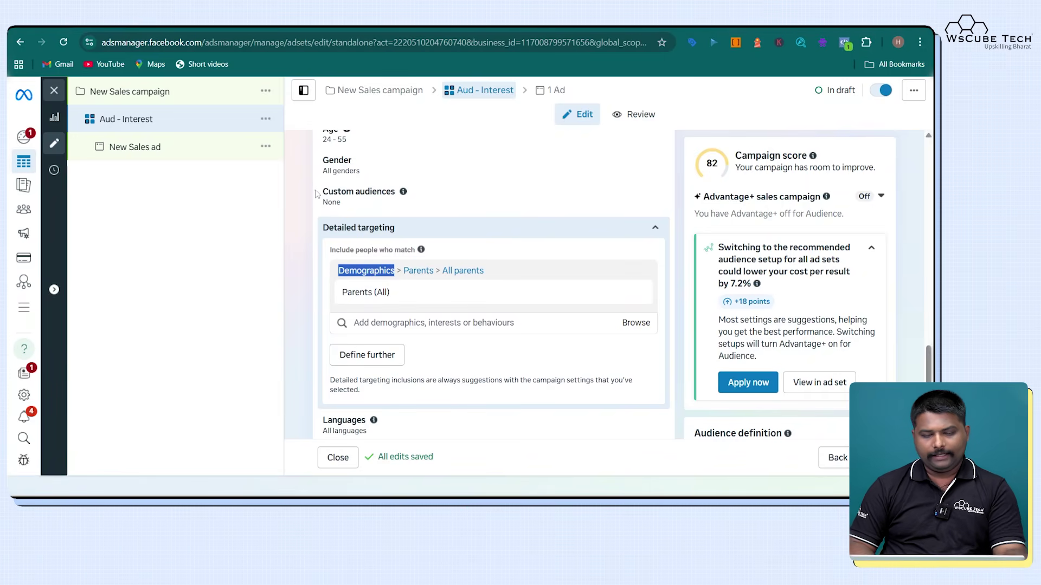
scroll(317, 194, up, 15)
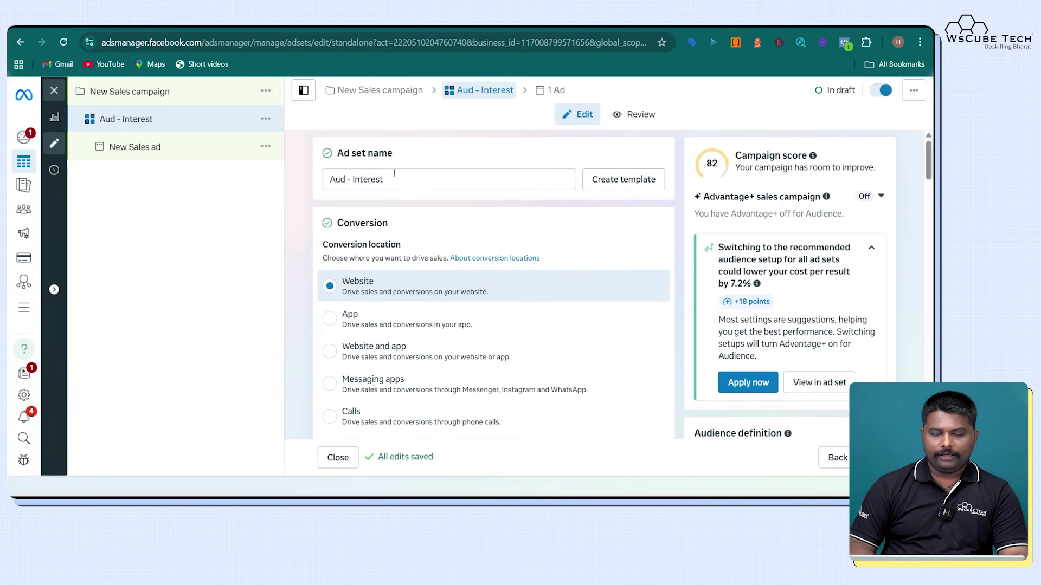
drag(403, 177, 355, 178)
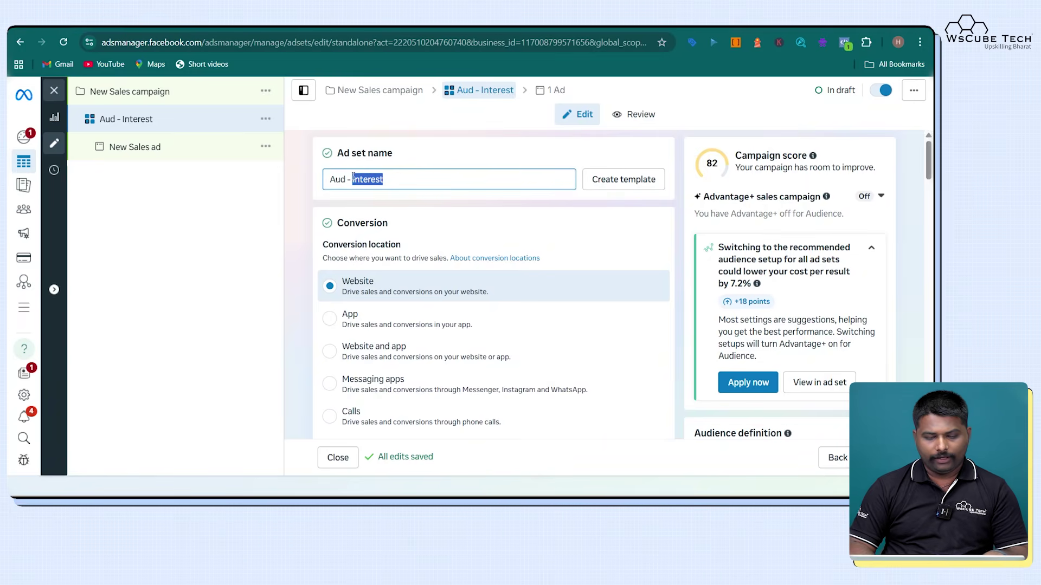
key(ctrl+v)
click(302, 236)
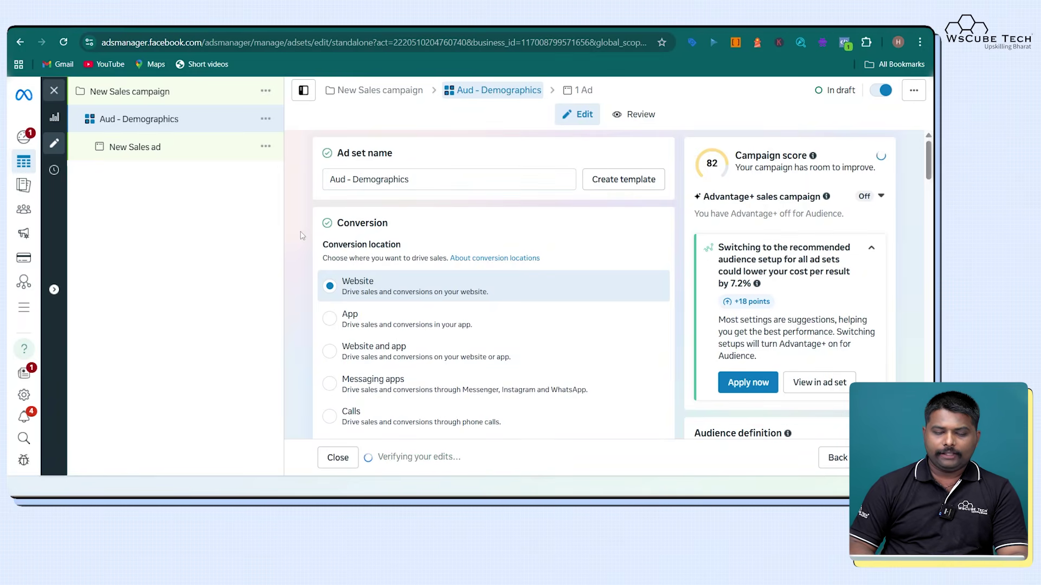
Show the additional placement settings of the ad set and limit the devices to Mobile by excluding Desktop.
scroll(302, 236, down, 10)
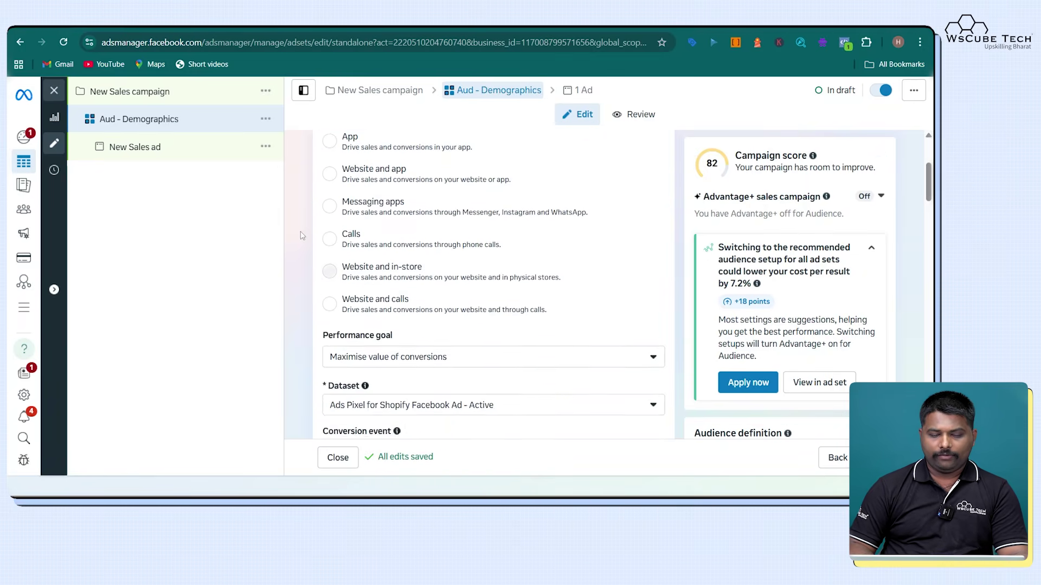
scroll(302, 235, down, 15)
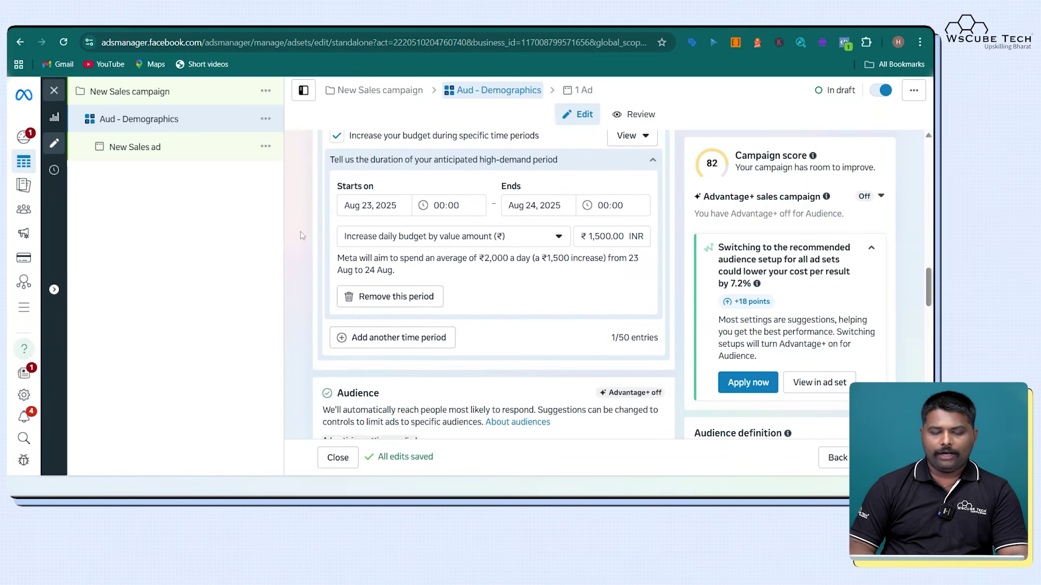
scroll(302, 235, down, 6)
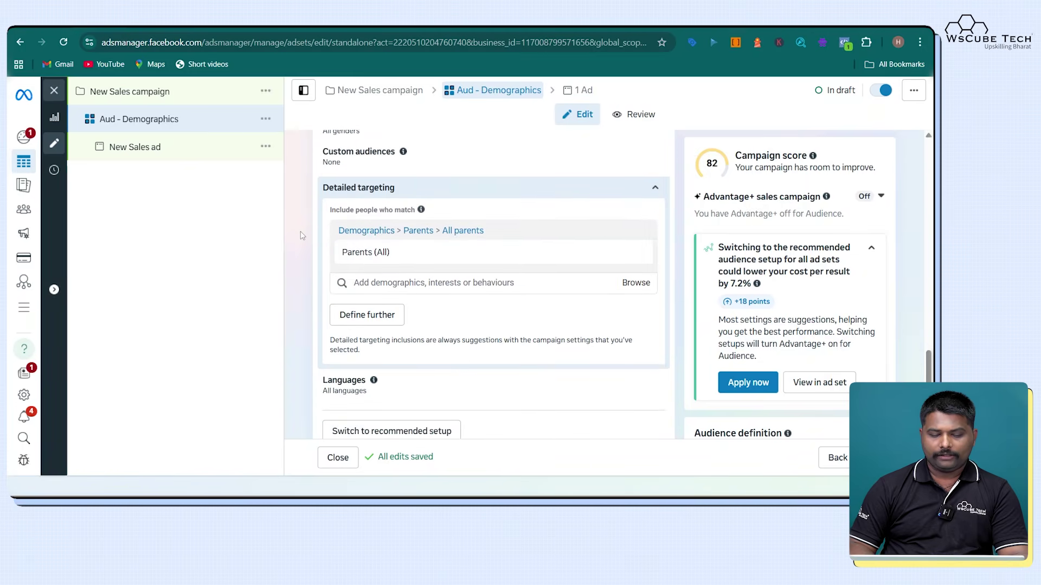
scroll(302, 257, down, 3)
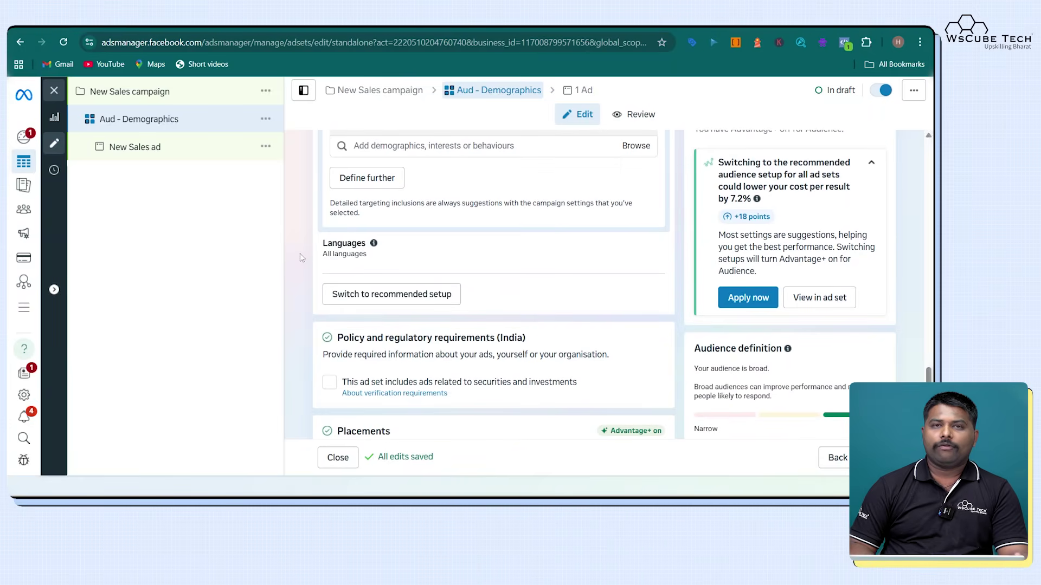
scroll(302, 258, down, 3)
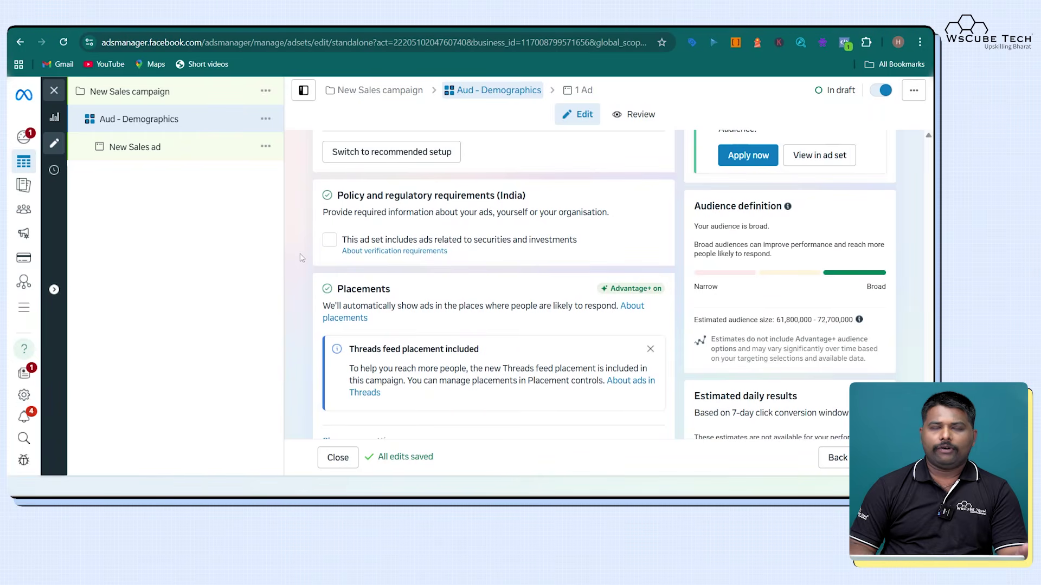
scroll(302, 257, down, 1)
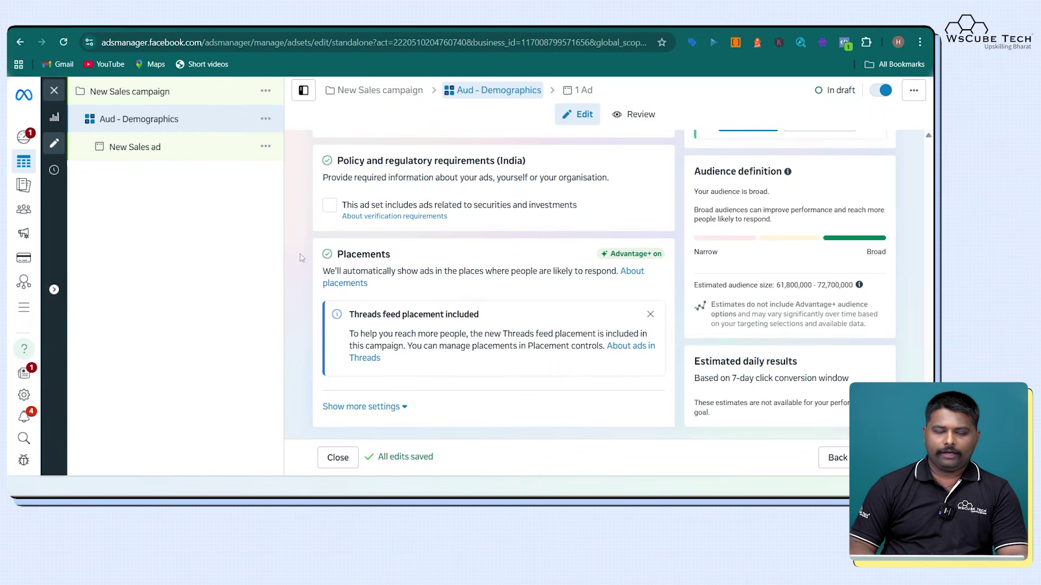
click(374, 410)
scroll(375, 409, down, 5)
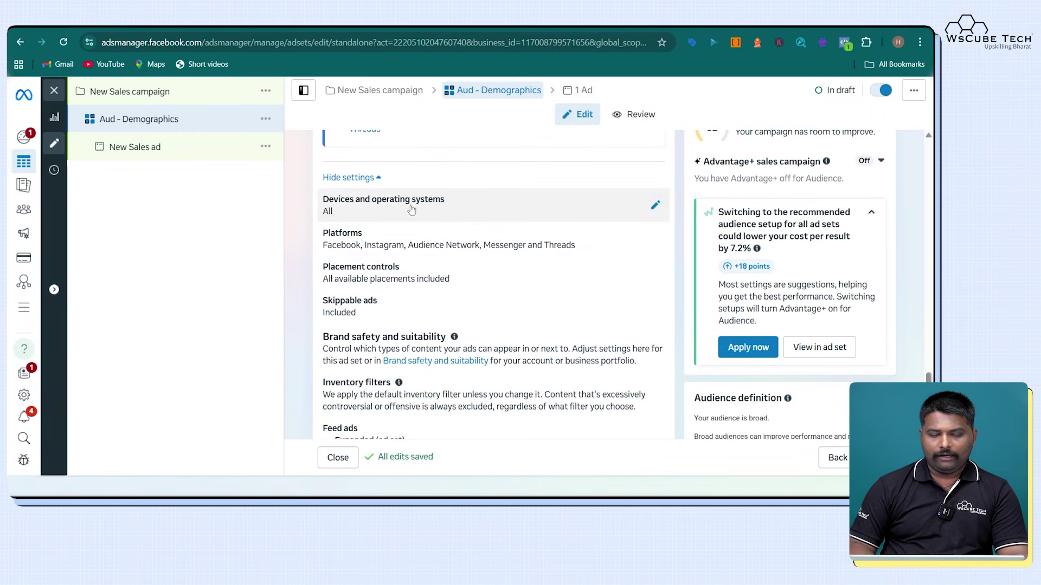
click(586, 204)
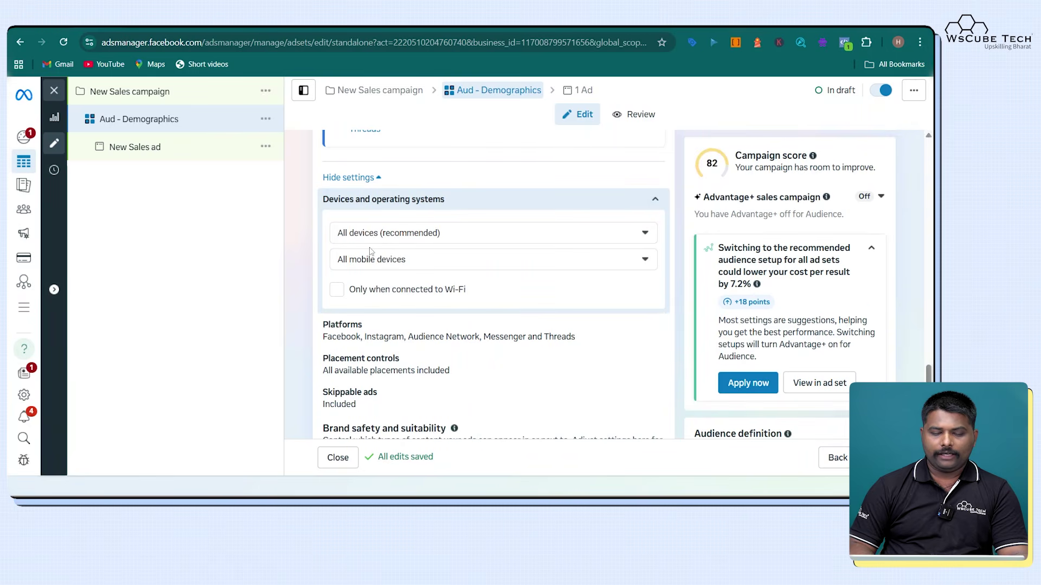
click(374, 241)
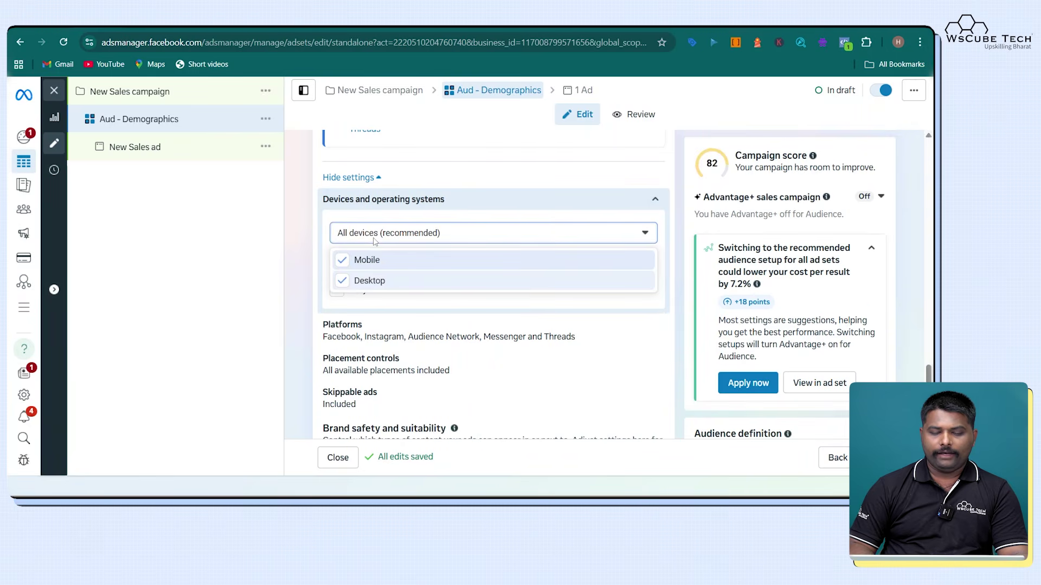
click(342, 281)
click(303, 255)
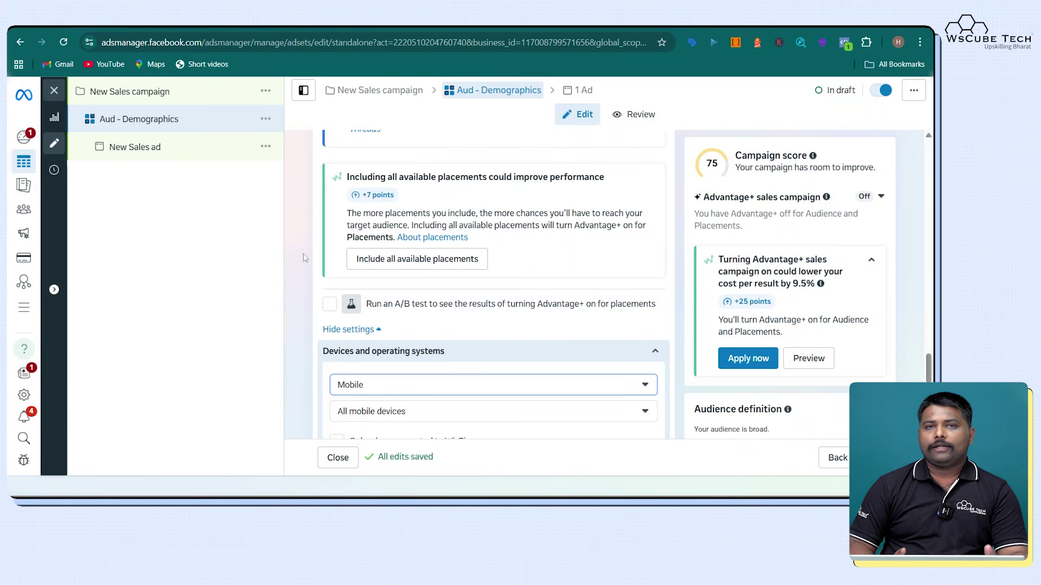
Exclude Threads and Messenger from the ad set's placement platforms, keeping Facebook, Instagram and Audience Network.
scroll(304, 254, down, 2)
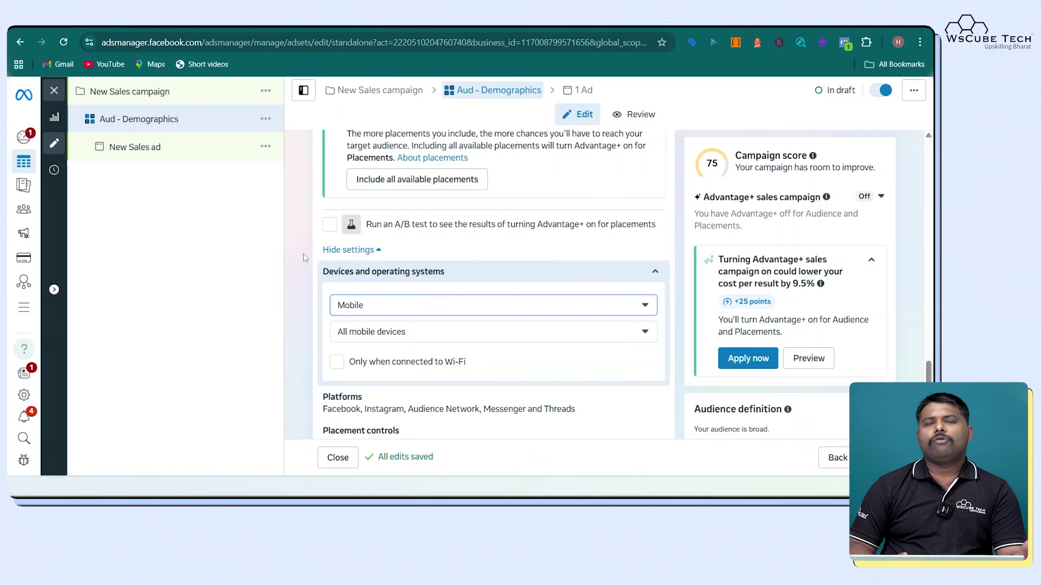
scroll(304, 254, down, 3)
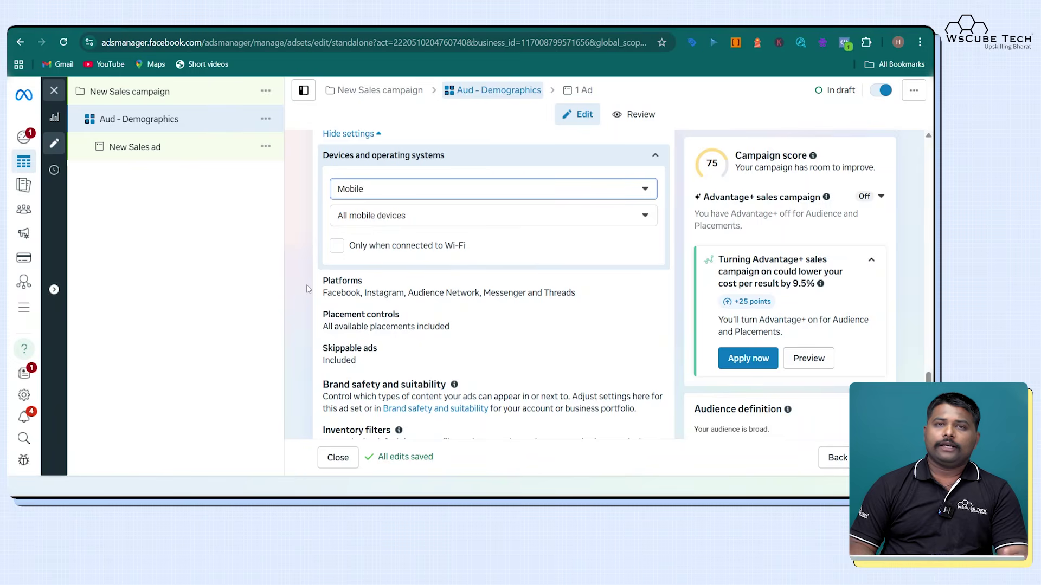
scroll(307, 285, down, 2)
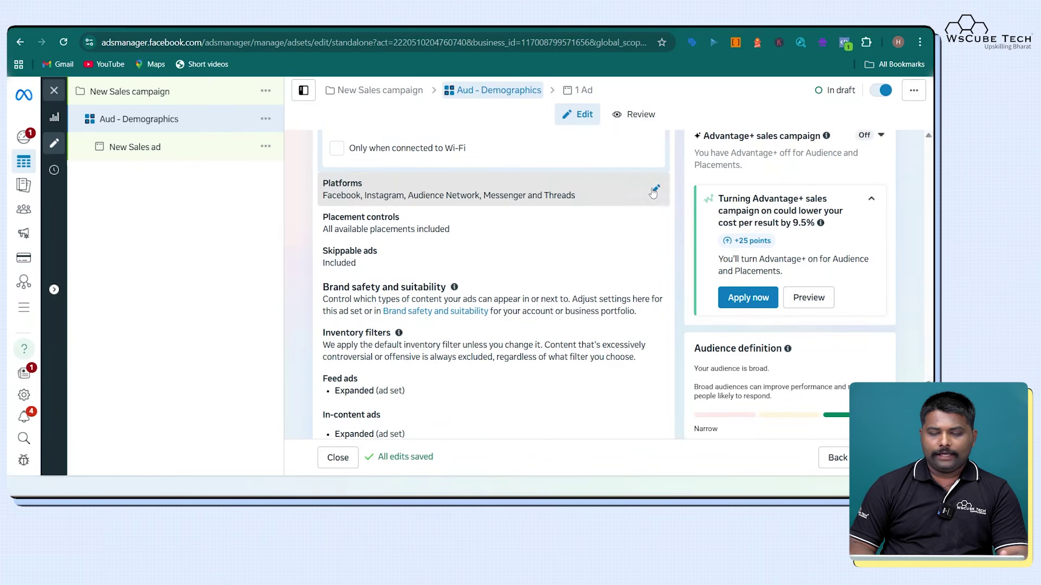
click(655, 189)
scroll(398, 239, up, 1)
scroll(397, 240, up, 1)
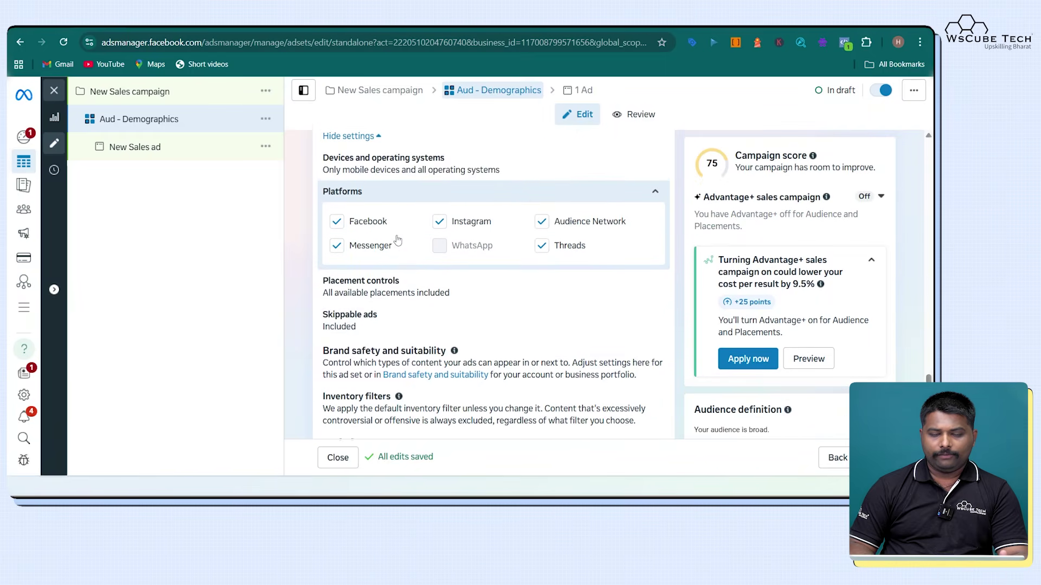
click(542, 251)
click(336, 251)
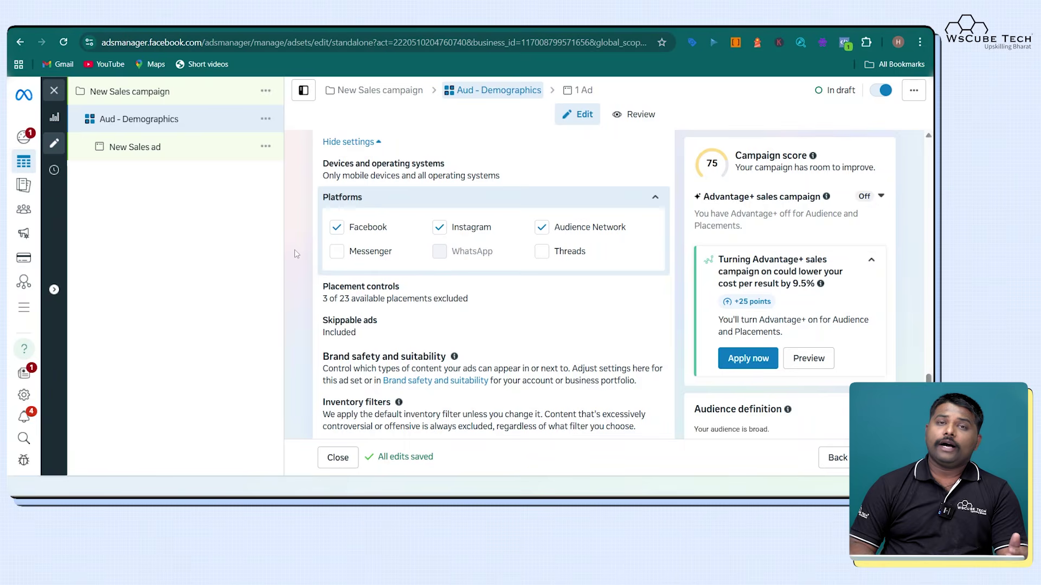
Open the New Sales ad under the Demographics ad set and rename it "Images ad".
scroll(295, 249, down, 5)
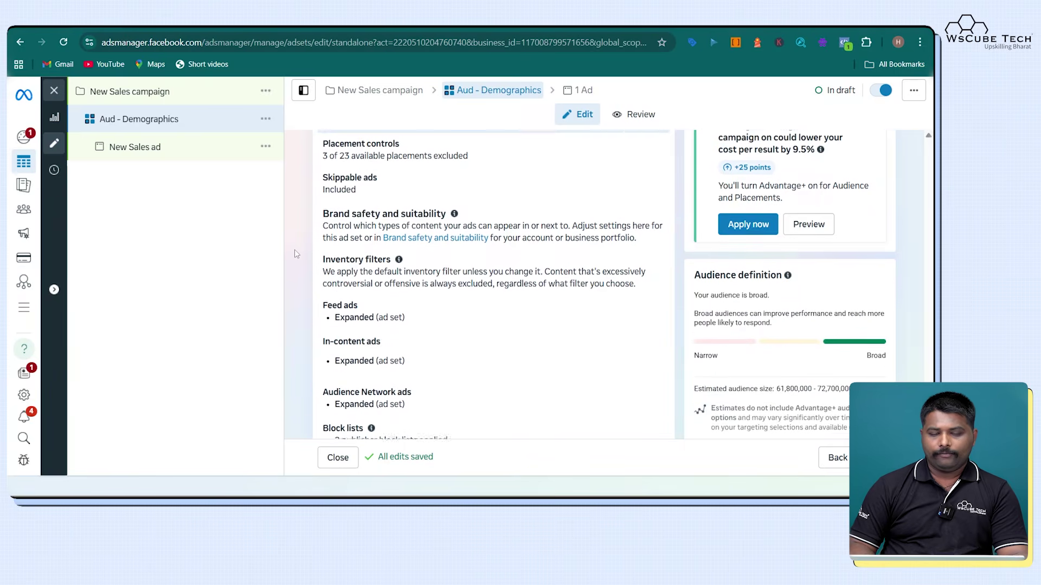
click(155, 147)
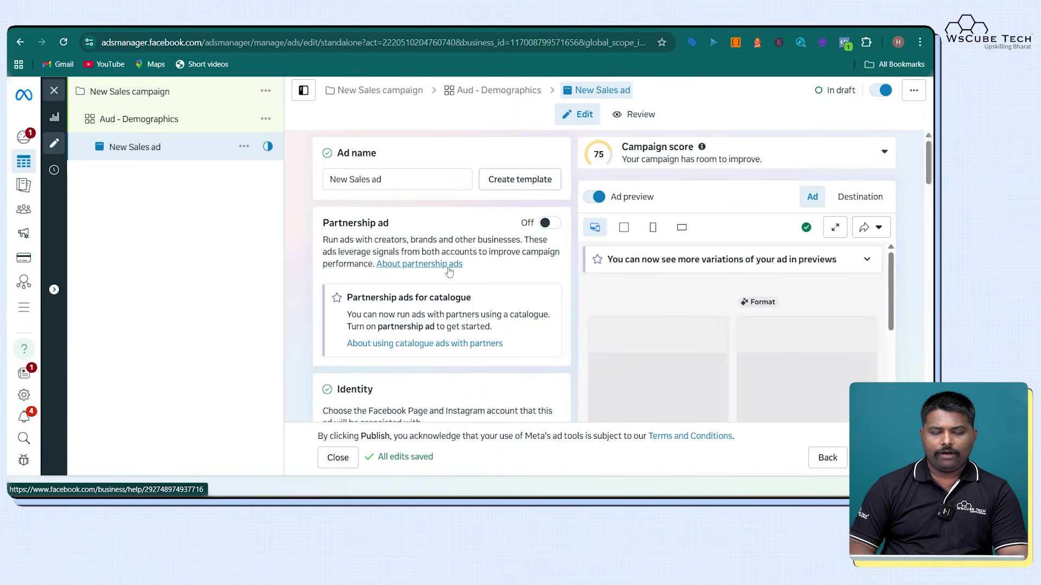
scroll(448, 271, down, 5)
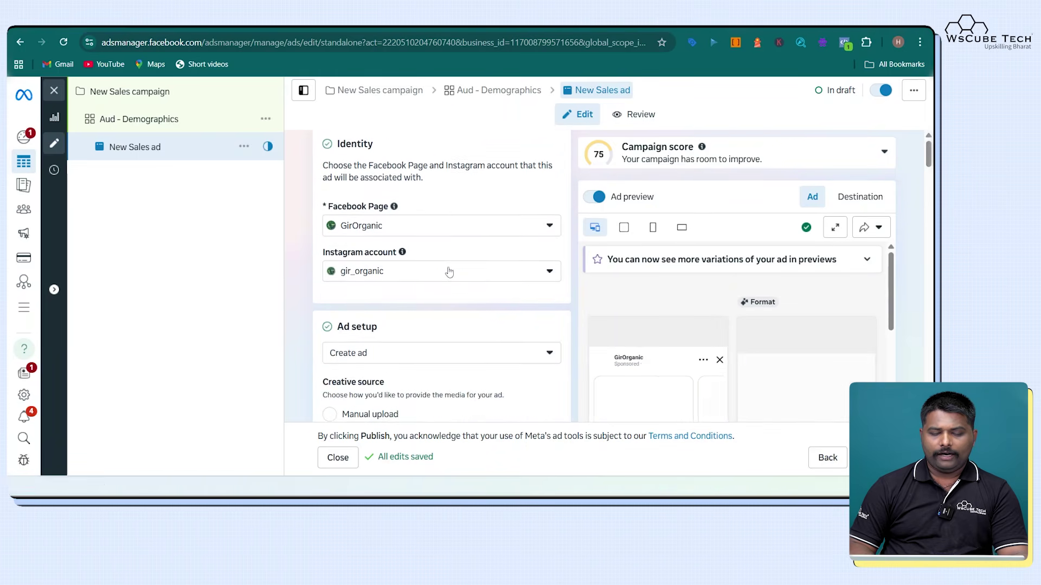
scroll(398, 205, up, 5)
triple_click(397, 175)
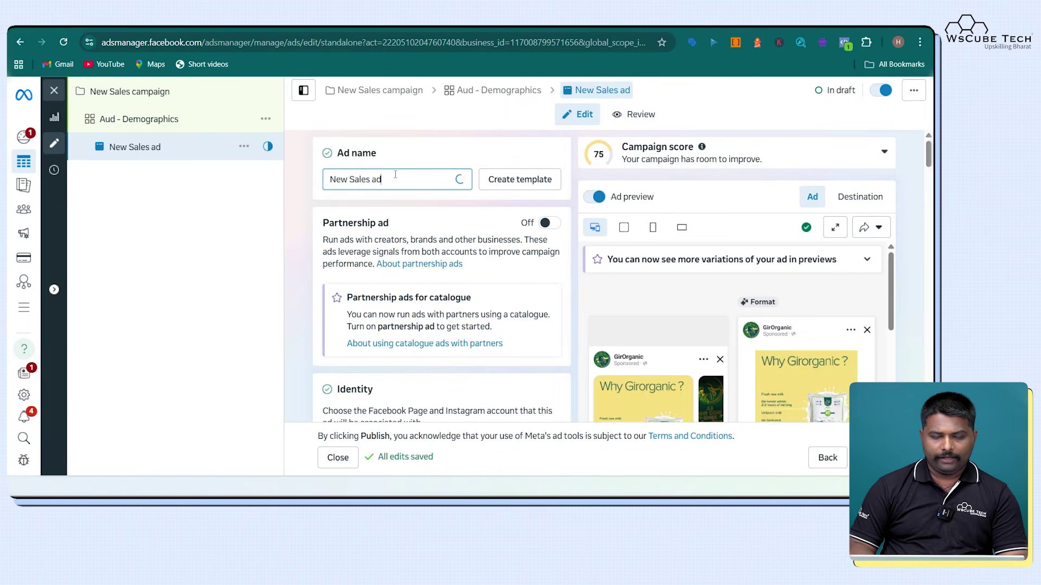
text(Images ad)
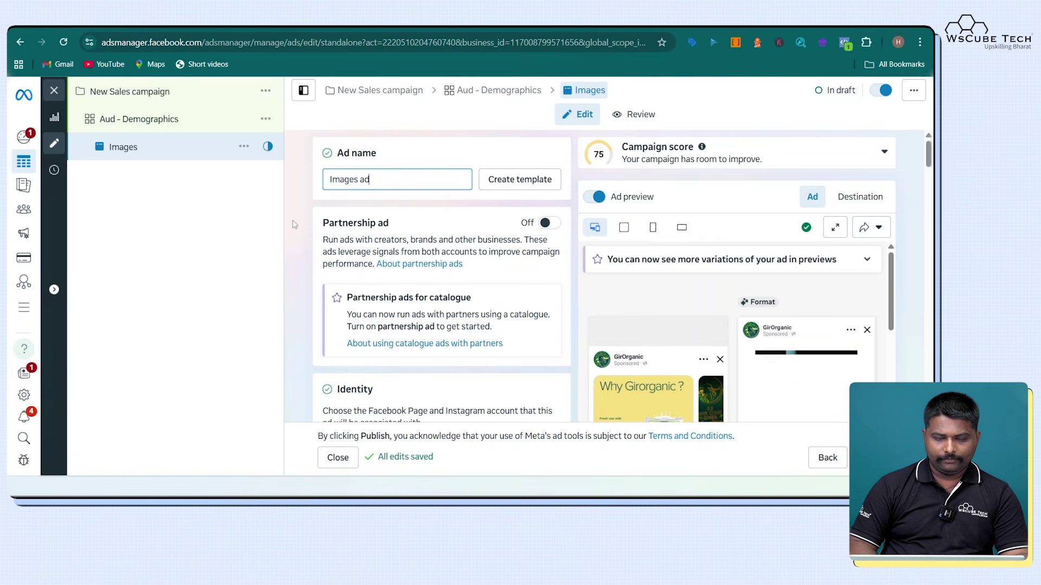
Review the ad's identity, creative source and format options, and browse the product cards in the carousel preview.
scroll(358, 187, down, 5)
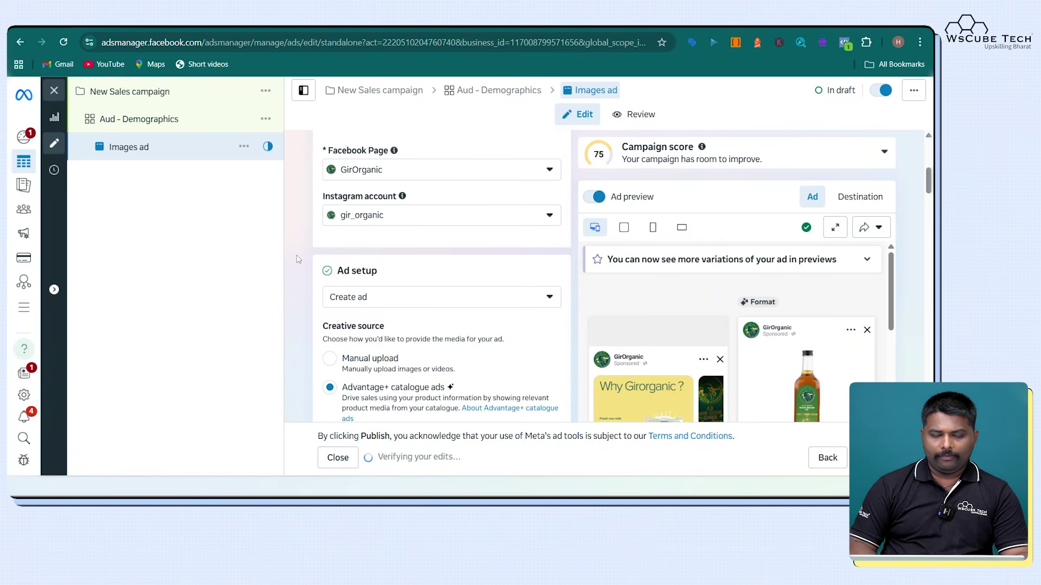
scroll(367, 240, down, 3)
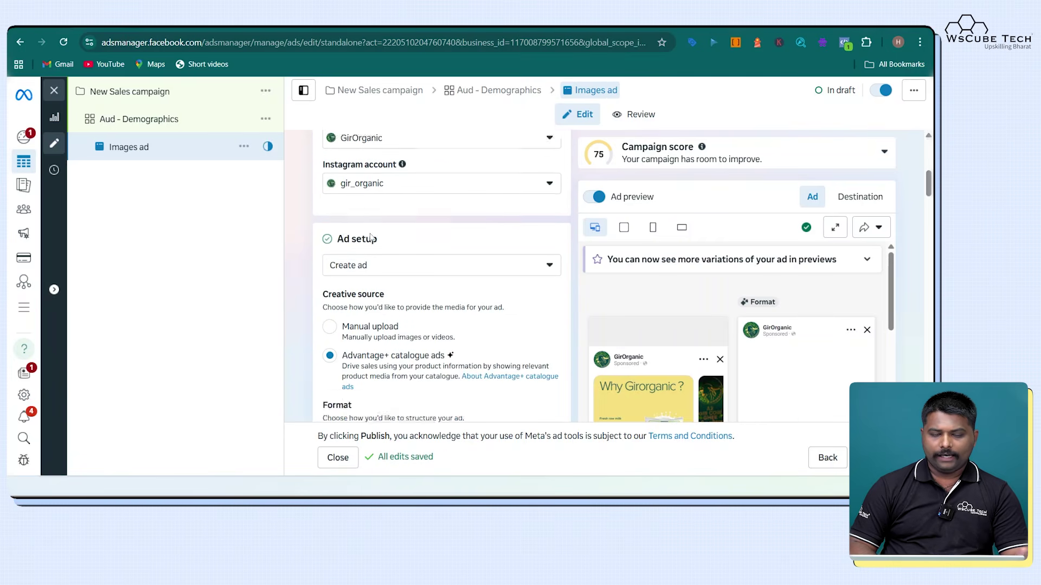
scroll(347, 282, up, 1)
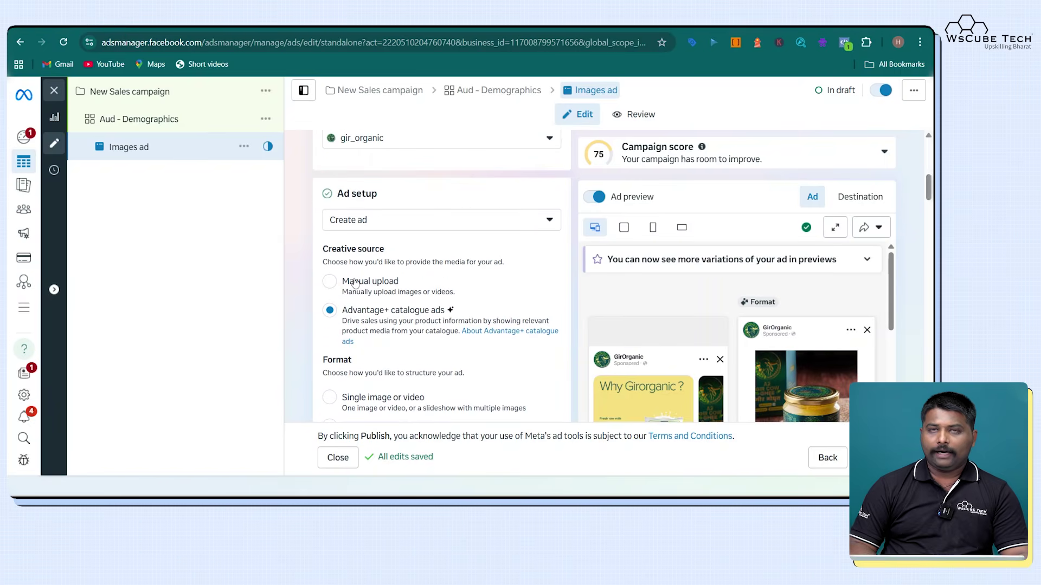
scroll(354, 282, down, 3)
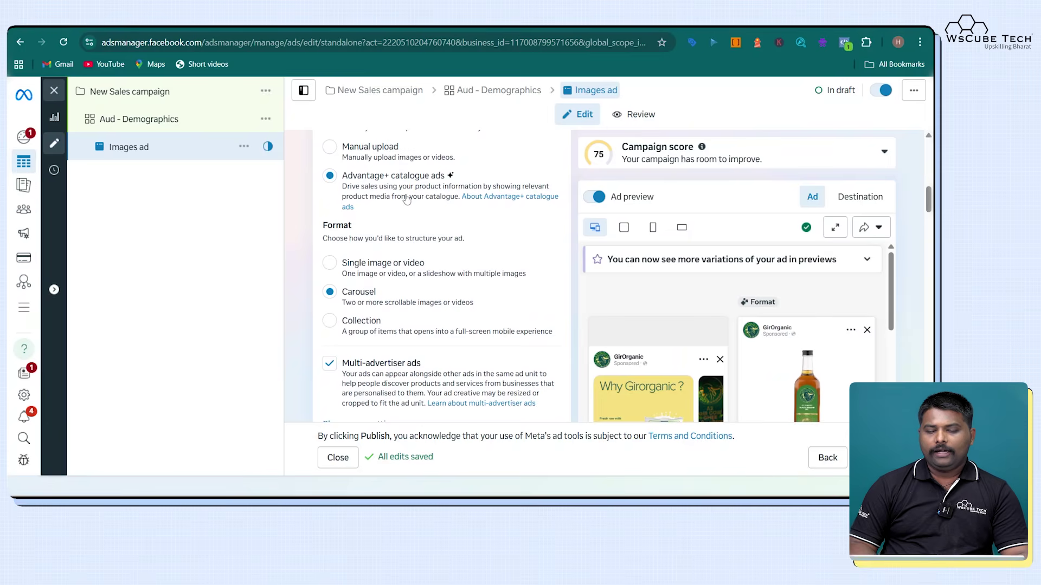
scroll(712, 324, down, 3)
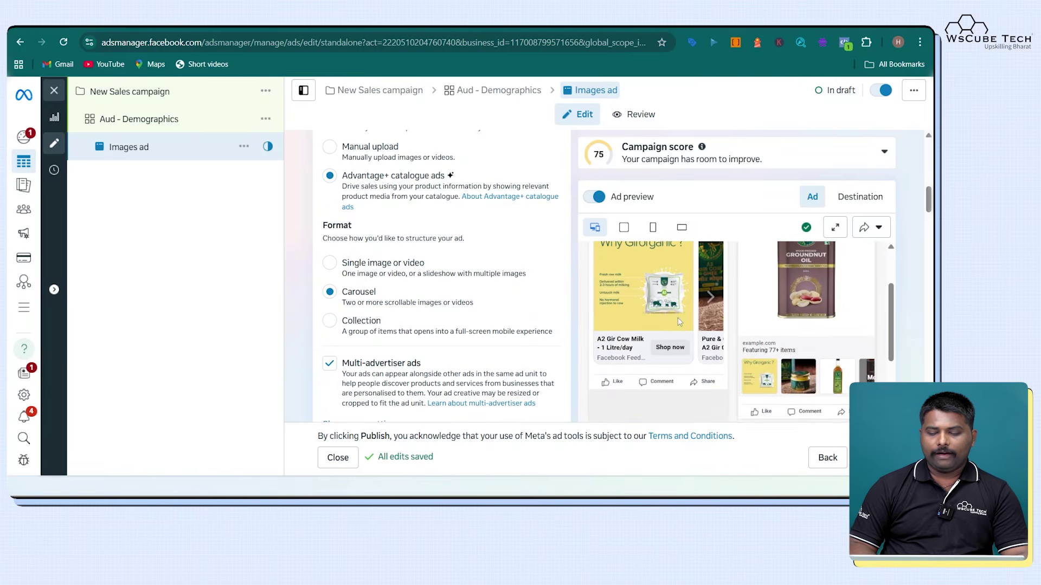
click(711, 325)
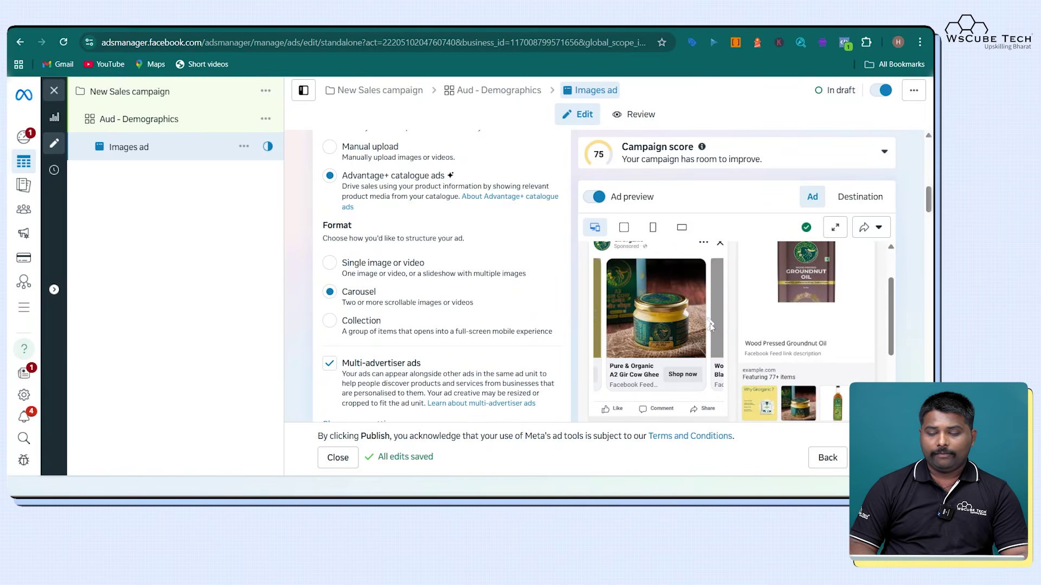
click(711, 325)
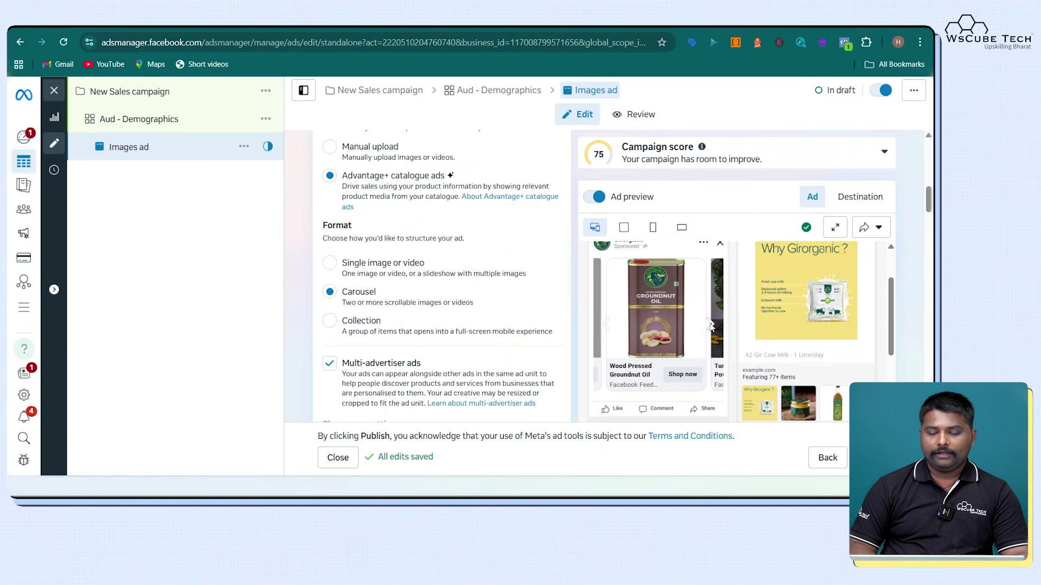
click(711, 324)
click(710, 325)
click(710, 324)
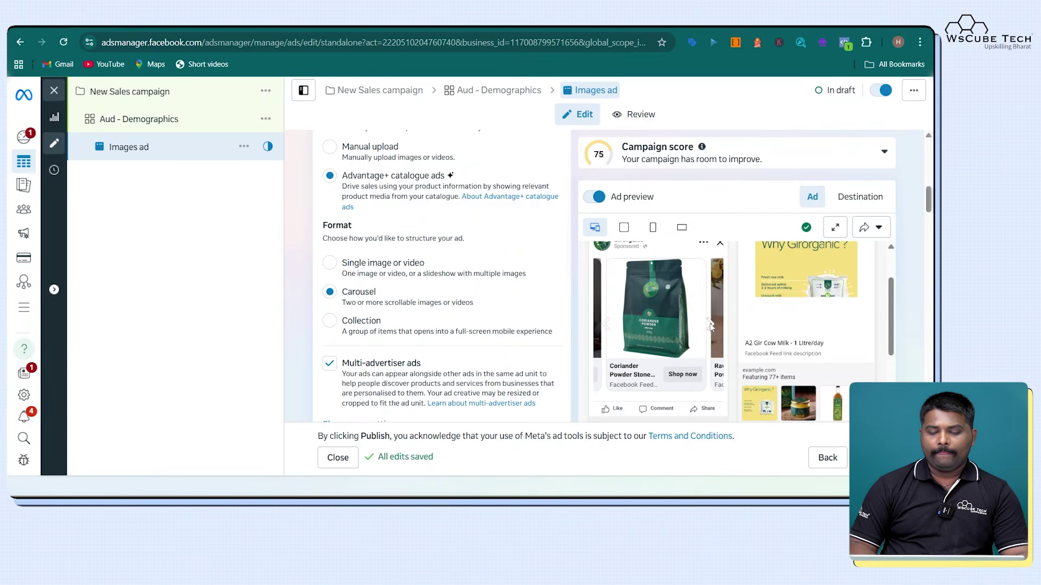
click(711, 325)
click(711, 325)
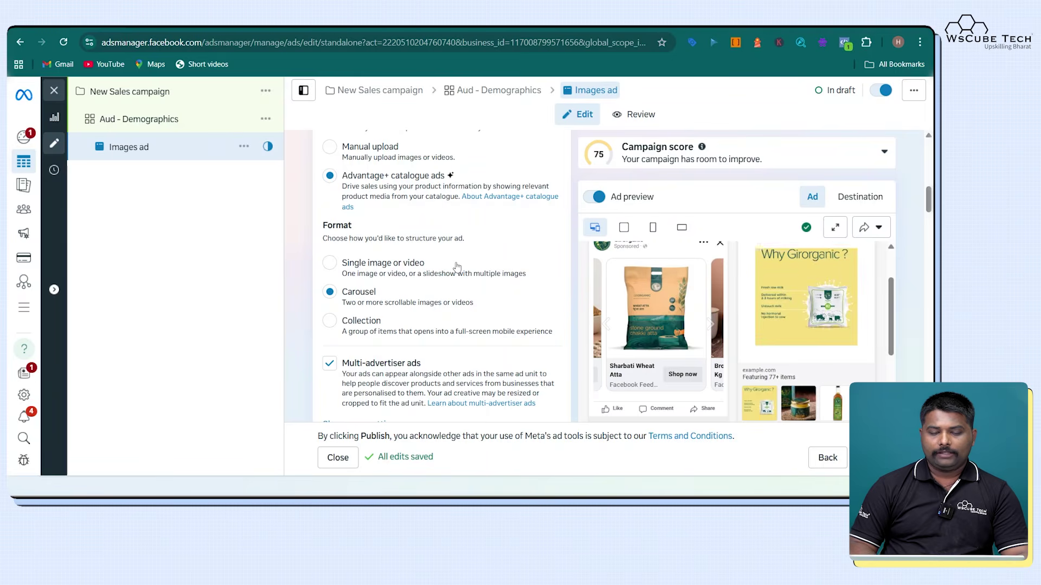
Examine the ad's format options, default destination, deep link and website URL settings, and the start of the ad creative section.
scroll(457, 266, up, 1)
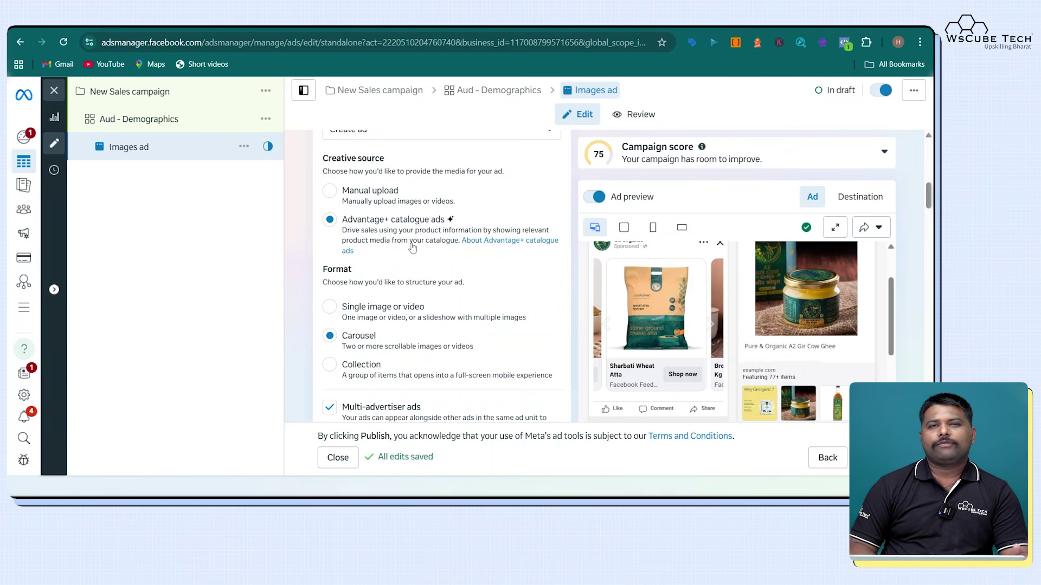
scroll(412, 247, down, 1)
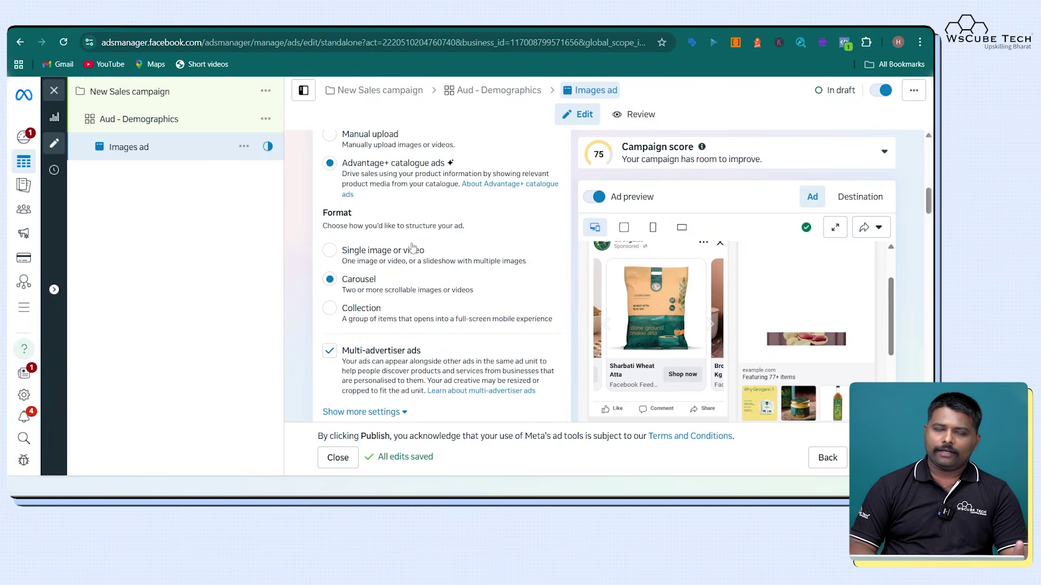
scroll(412, 247, down, 4)
scroll(412, 247, down, 5)
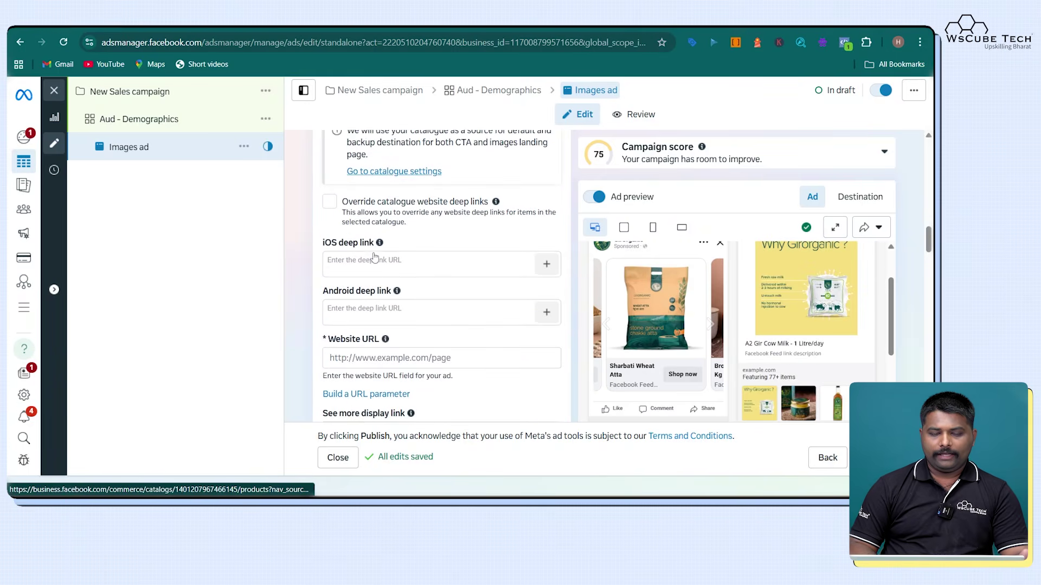
scroll(374, 252, up, 2)
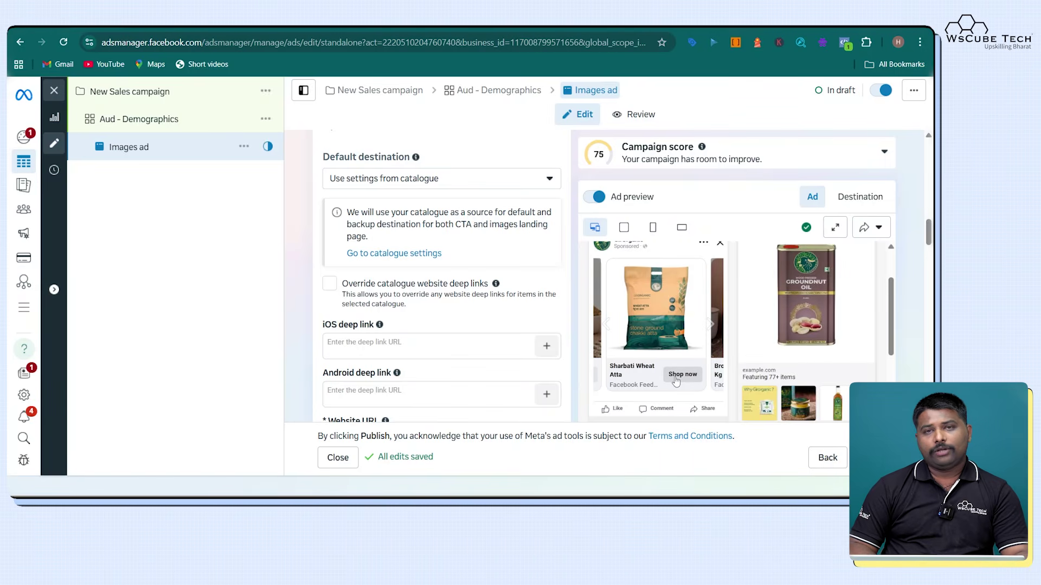
scroll(480, 347, down, 1)
scroll(480, 347, down, 3)
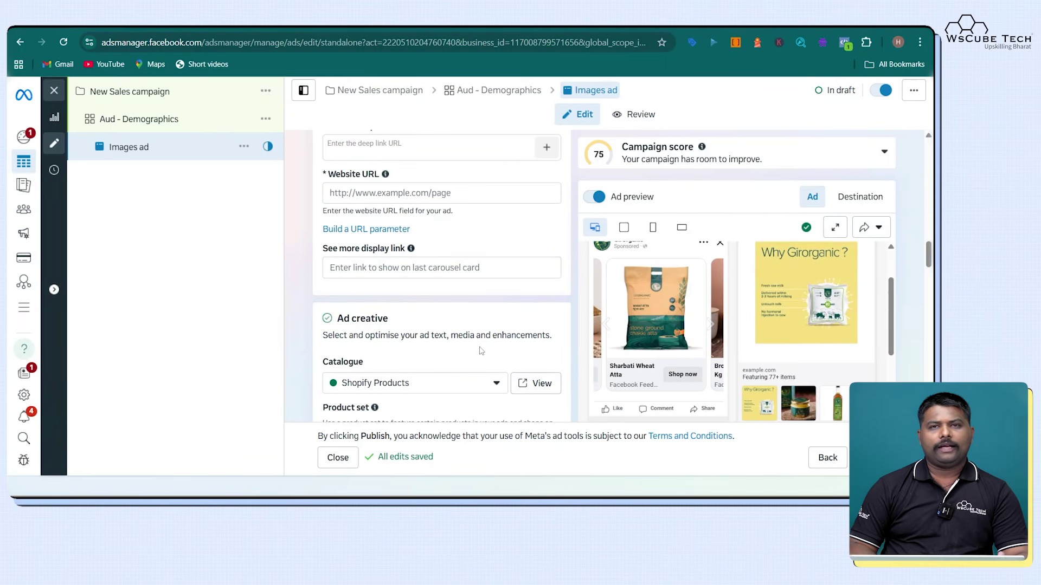
scroll(481, 351, up, 1)
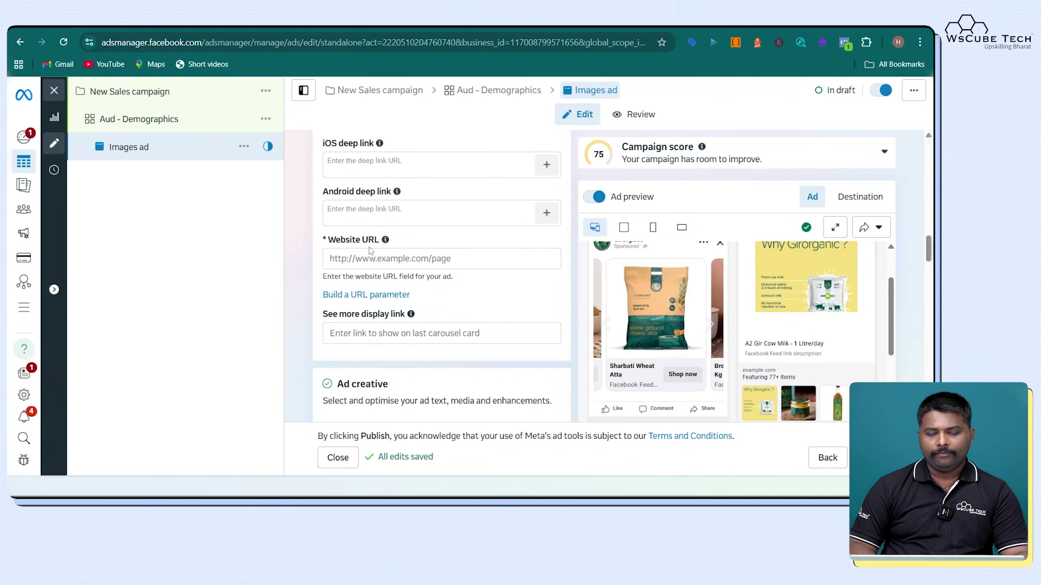
Review the Images ad's primary text field, call-to-action options and website, app and offline event tracking settings.
scroll(371, 307, down, 5)
scroll(371, 310, down, 1)
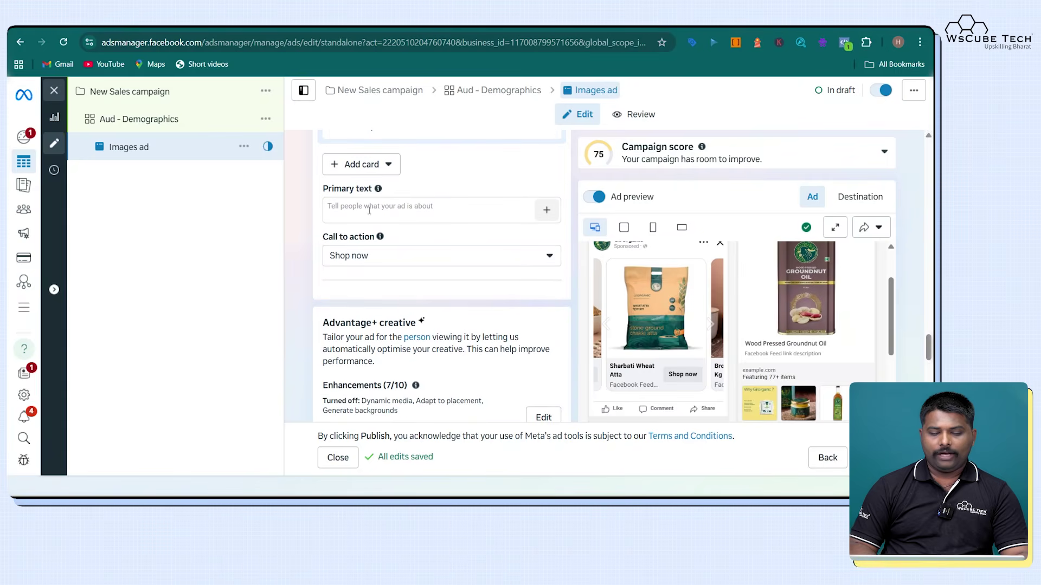
click(379, 208)
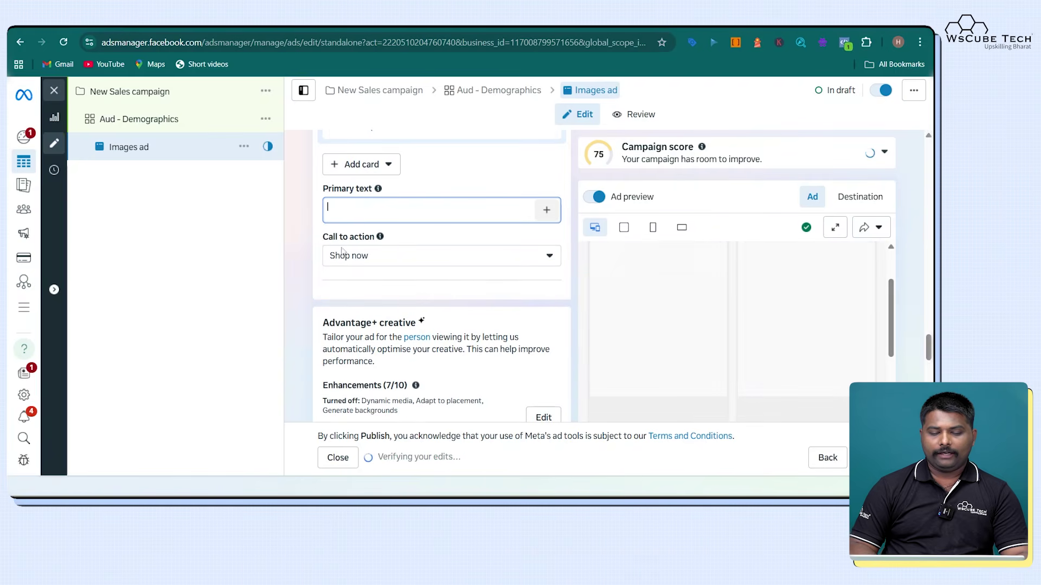
click(388, 266)
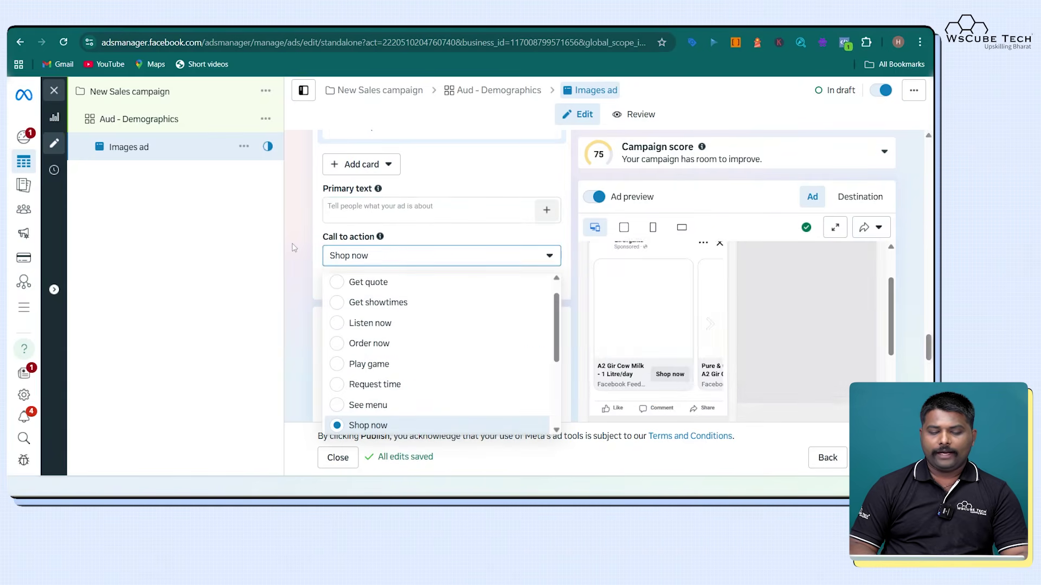
scroll(292, 248, down, 5)
scroll(293, 248, down, 5)
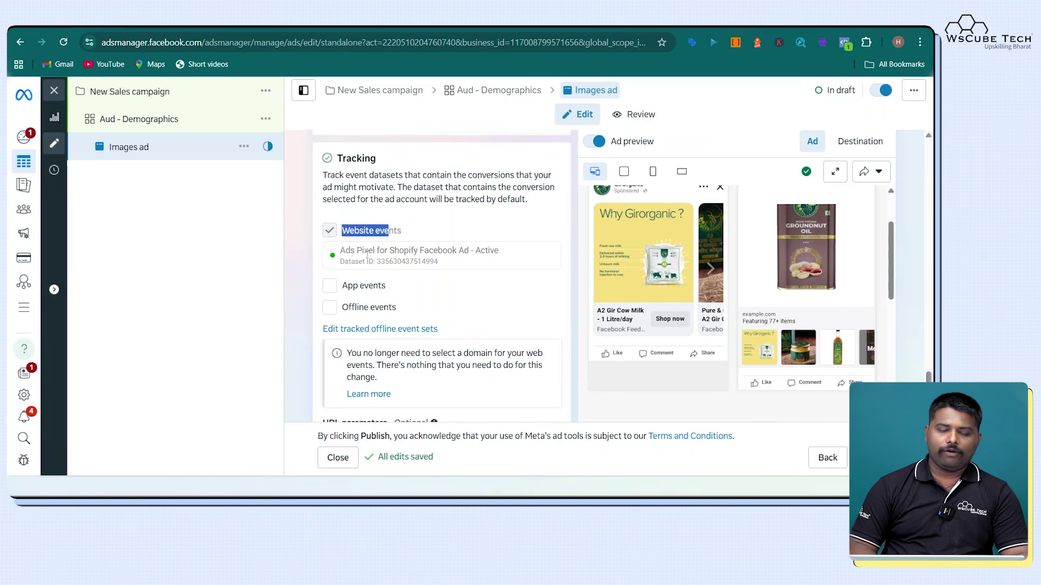
click(304, 215)
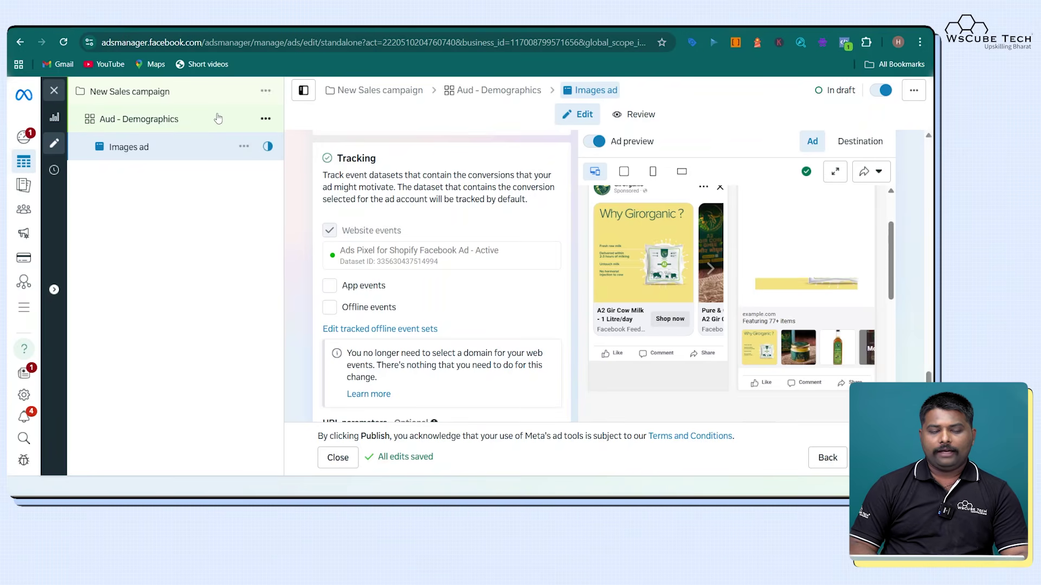
Duplicate the Aud - Demographics ad set into the existing New Sales campaign with 4 copies, keeping existing reactions, comments and shares shown.
click(269, 124)
click(266, 118)
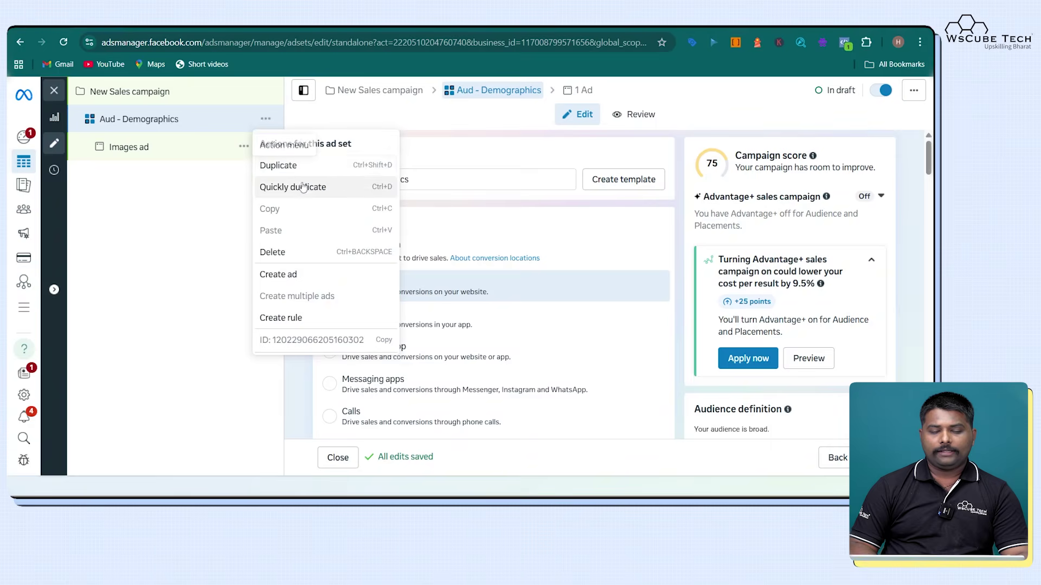
click(297, 171)
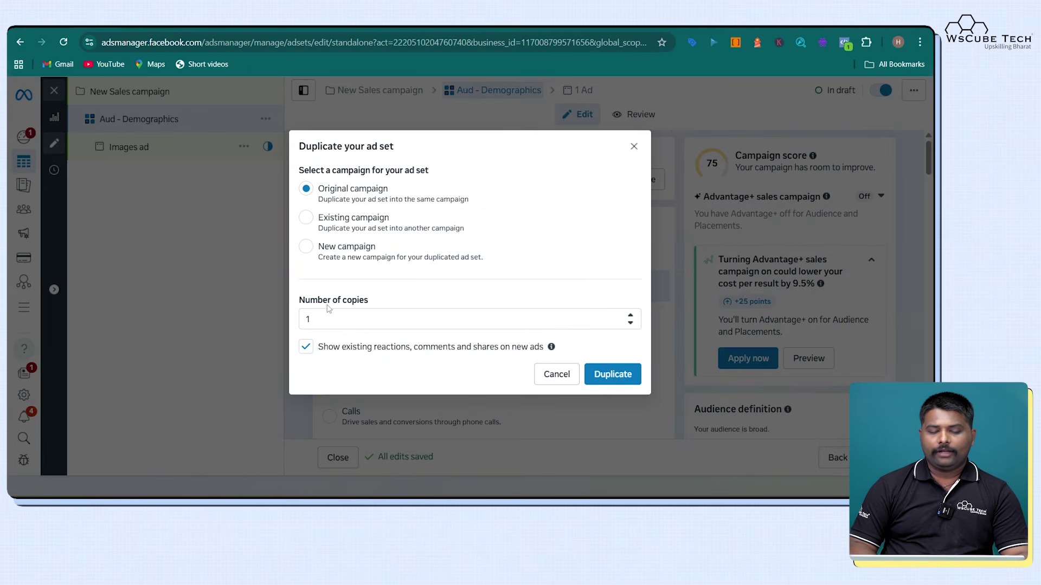
click(332, 232)
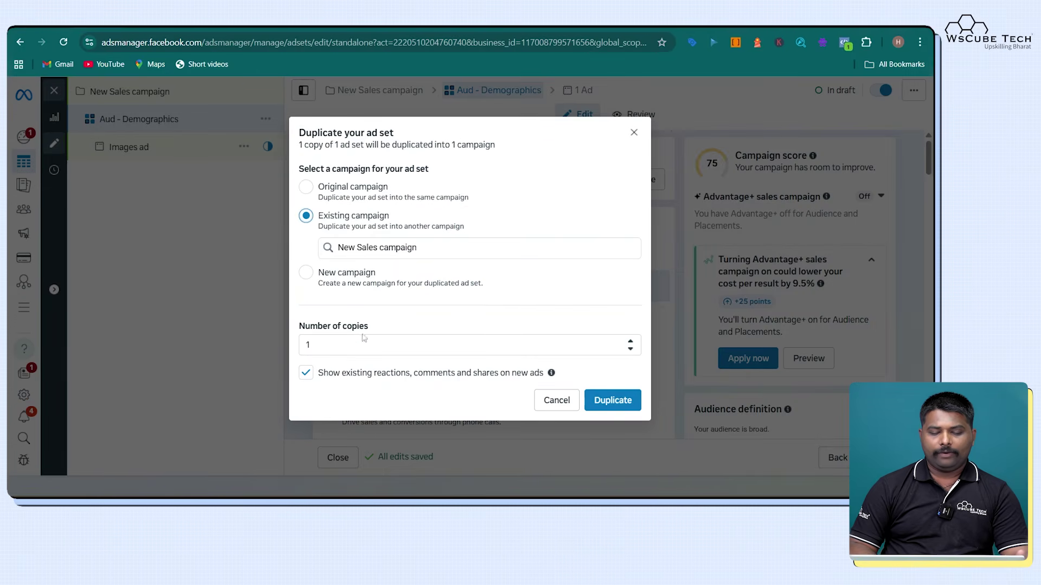
click(340, 346)
key(BackSpace)
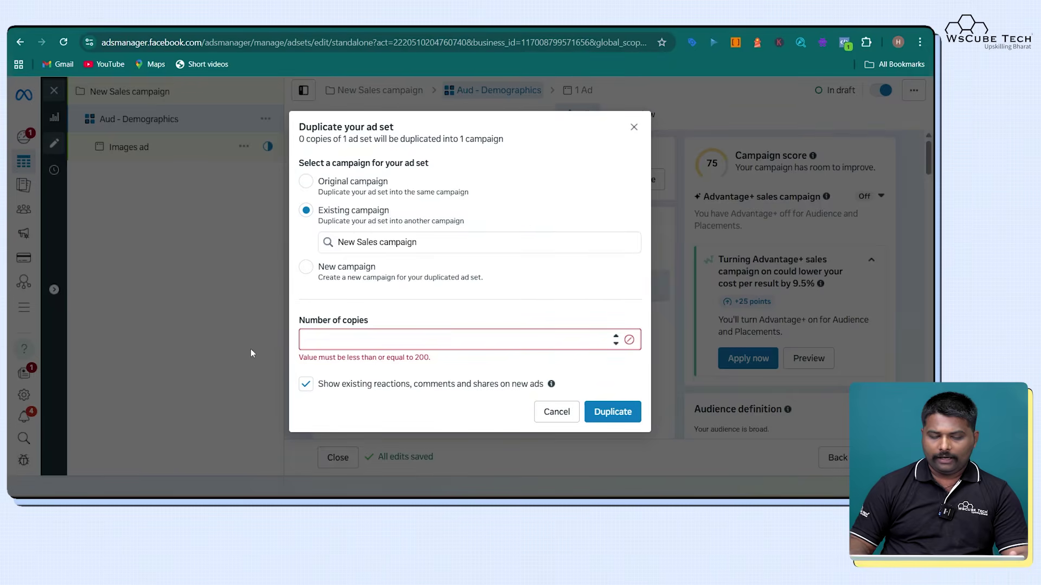
text(4)
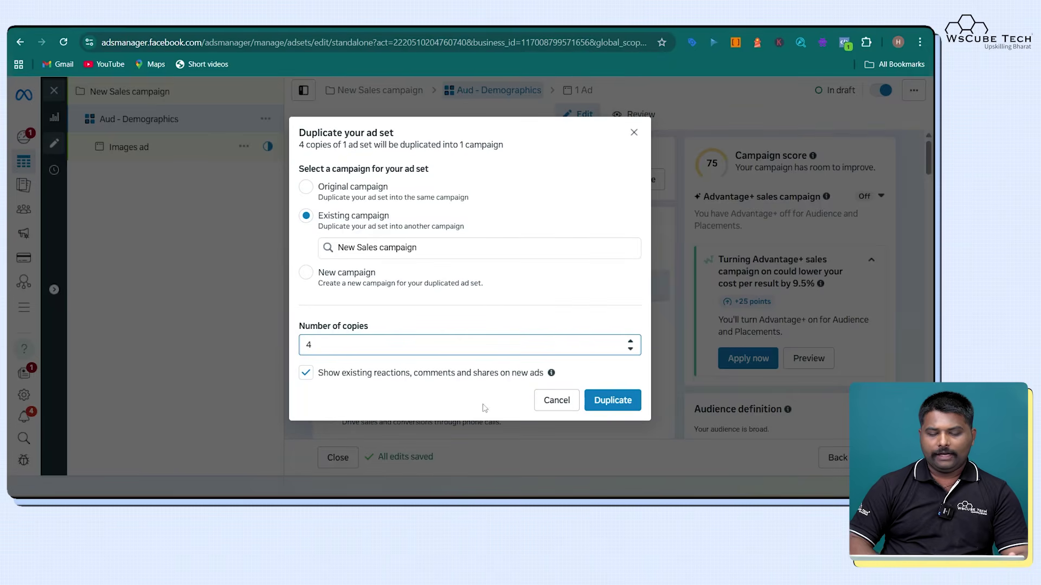
mouse_move(551, 373)
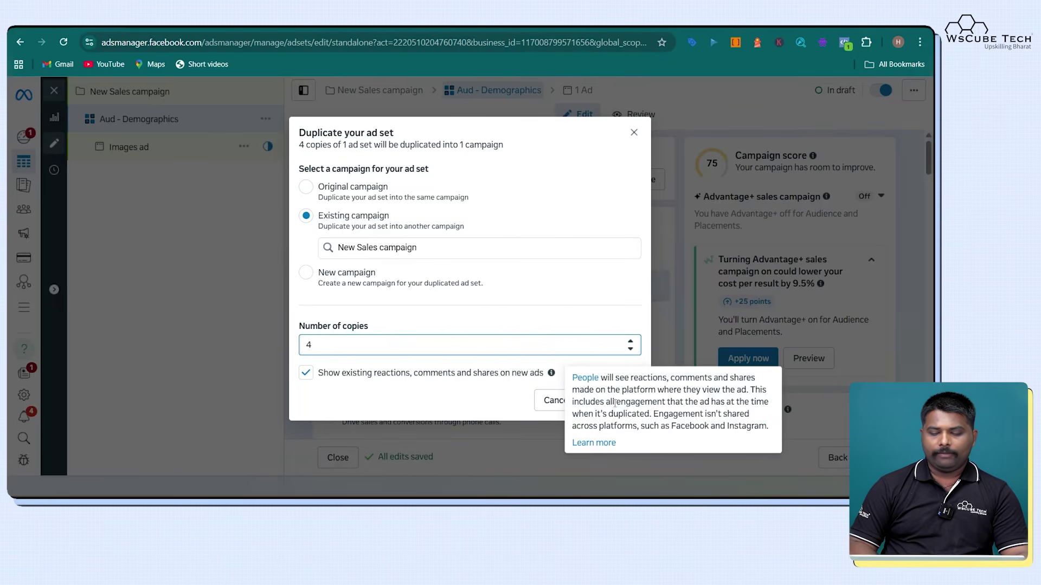
click(612, 401)
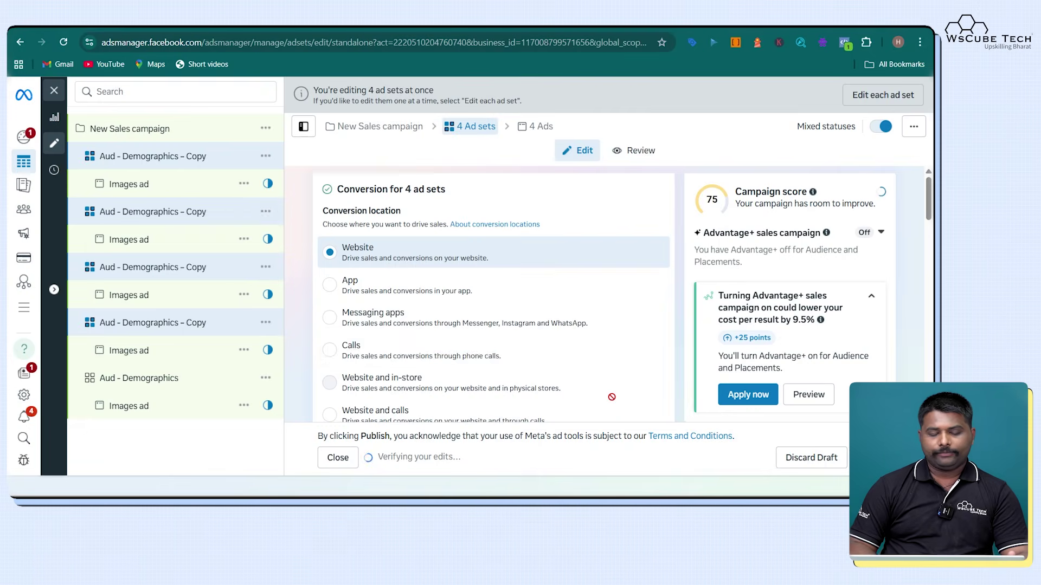
Close the ad set editor without publishing the drafts and clear the selection filters on the campaign and ad set lists.
click(204, 158)
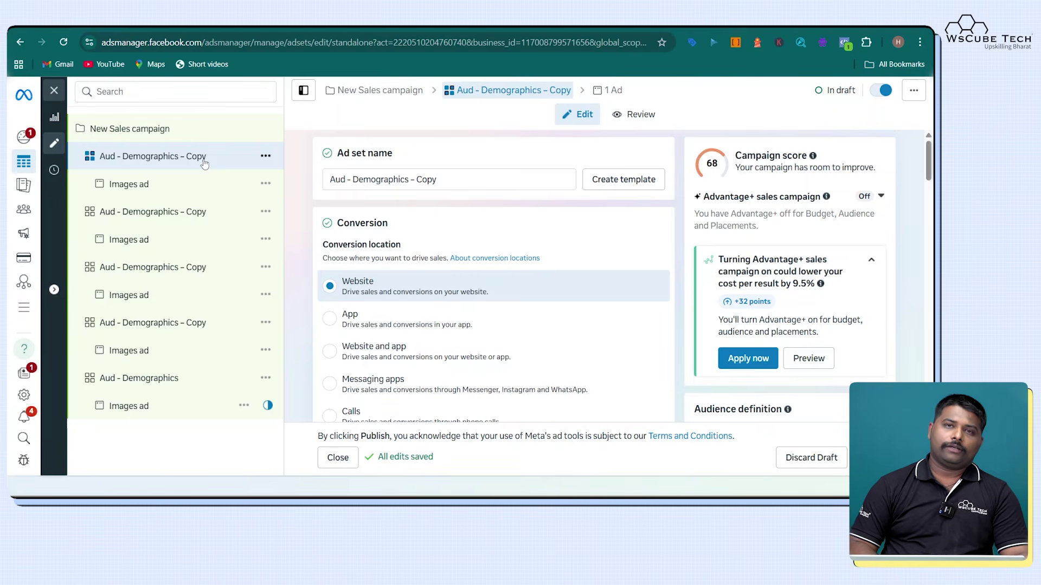
click(55, 92)
click(535, 290)
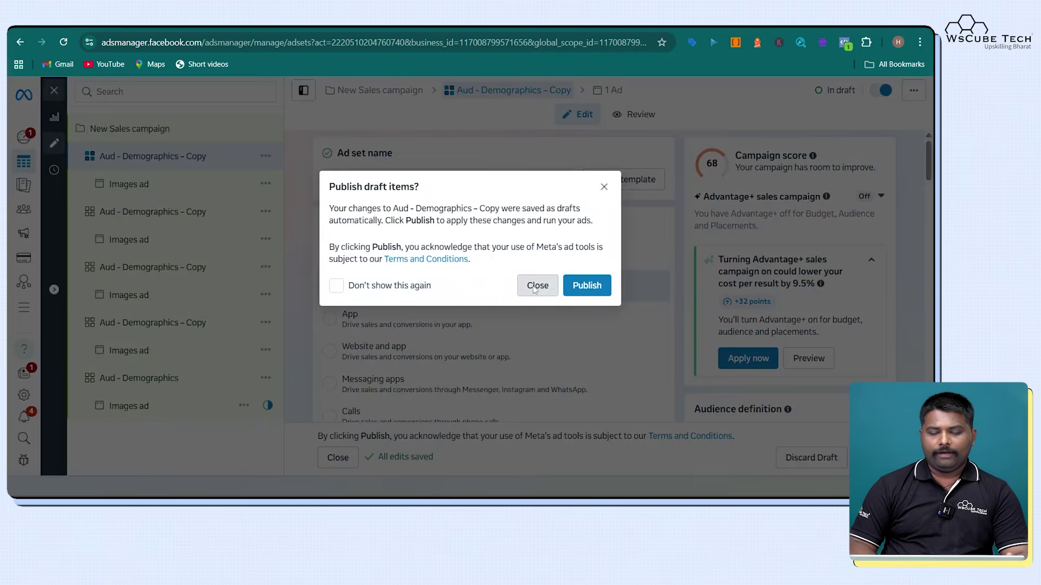
click(183, 186)
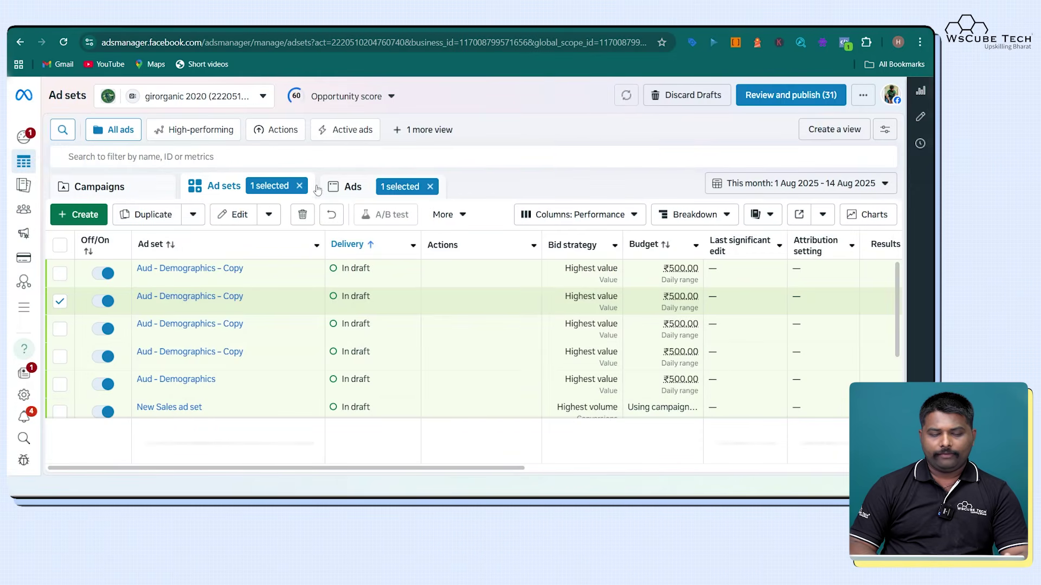
click(279, 187)
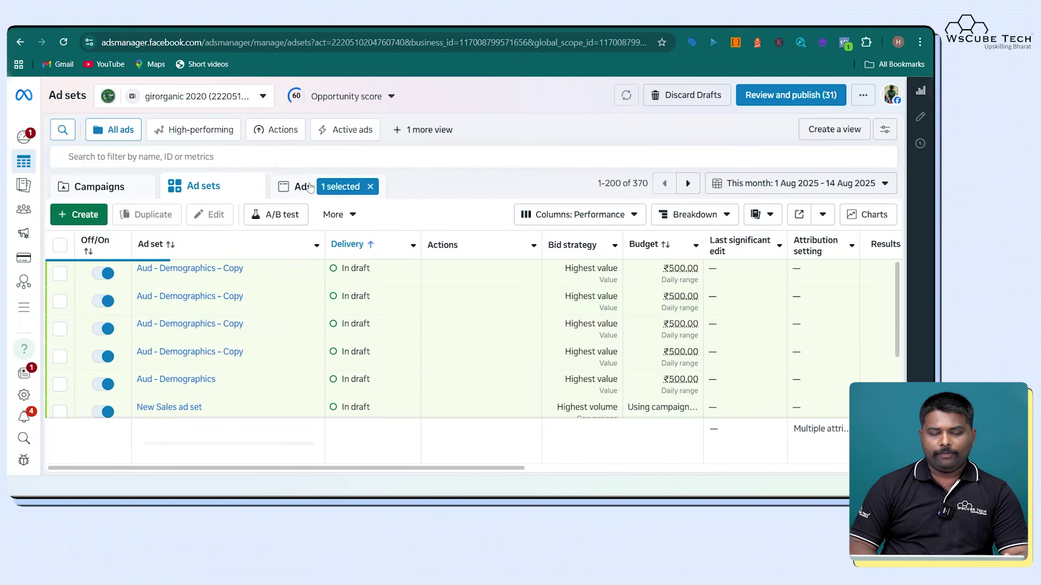
click(371, 187)
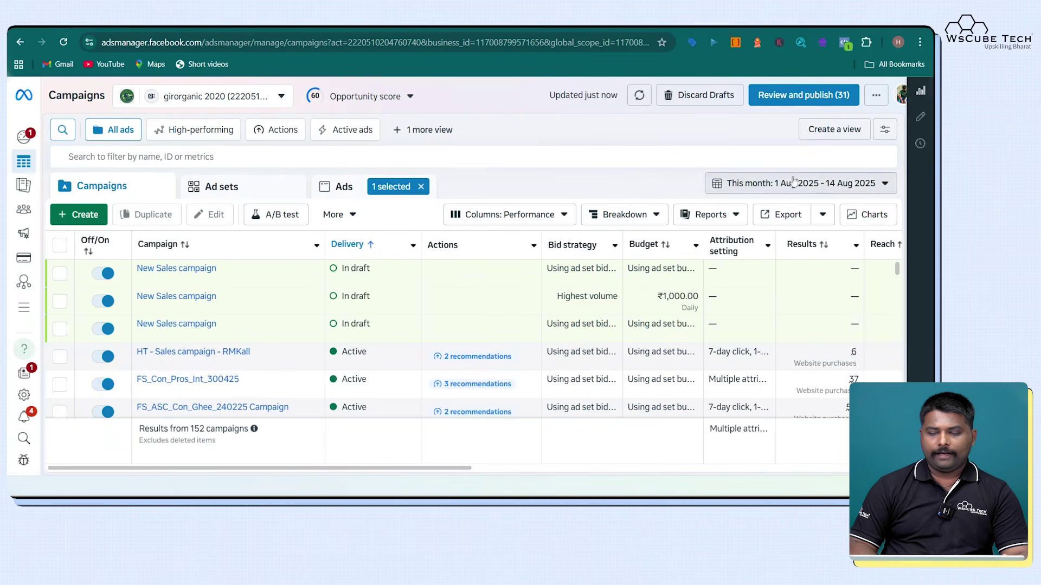
Clear the remaining ad selection and set a custom reporting date range from 1 May 2025 to 14 August 2025.
click(808, 182)
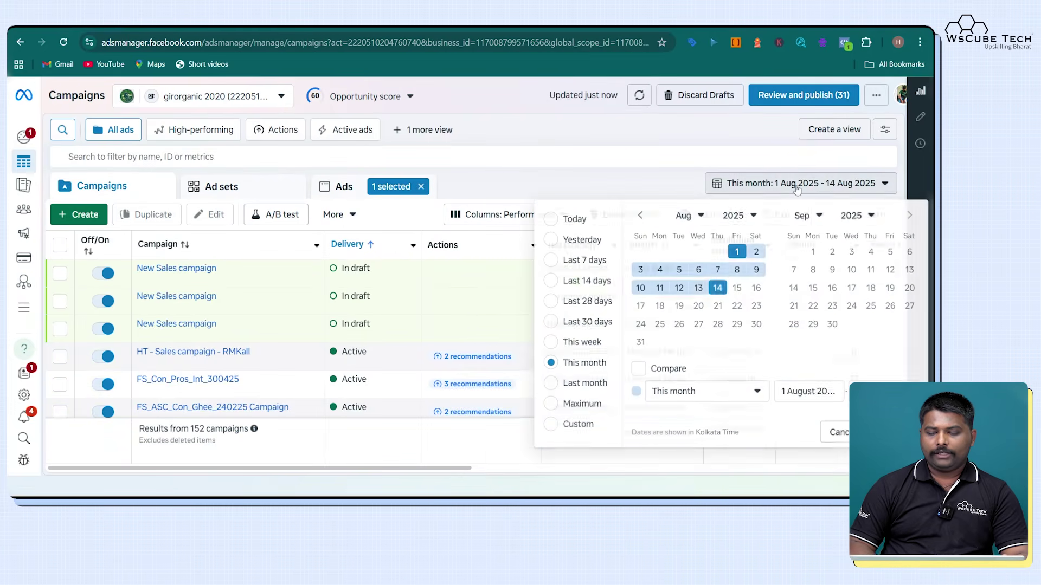
click(422, 191)
drag(578, 425, 699, 392)
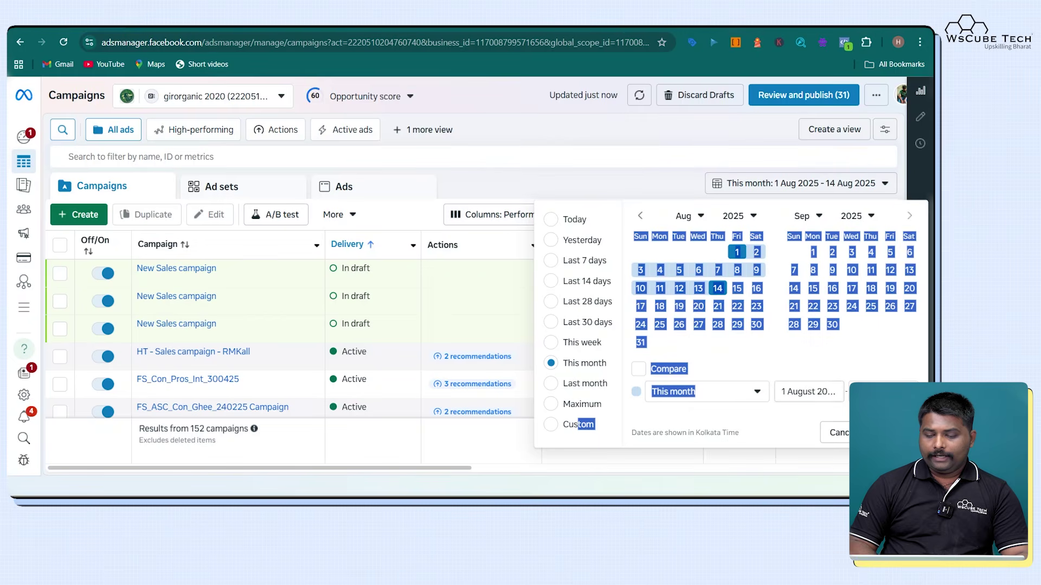
click(570, 431)
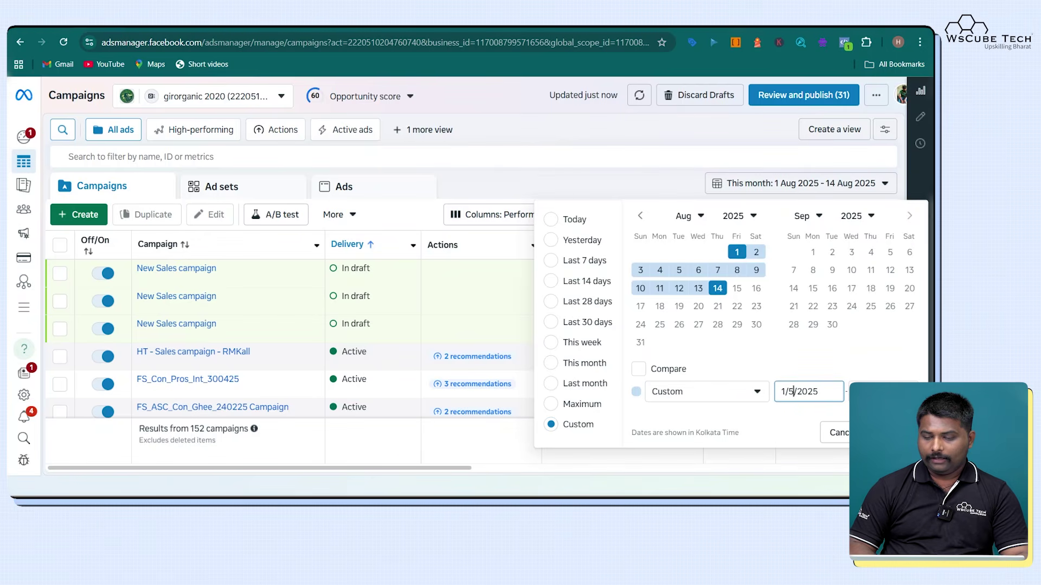
key(Return)
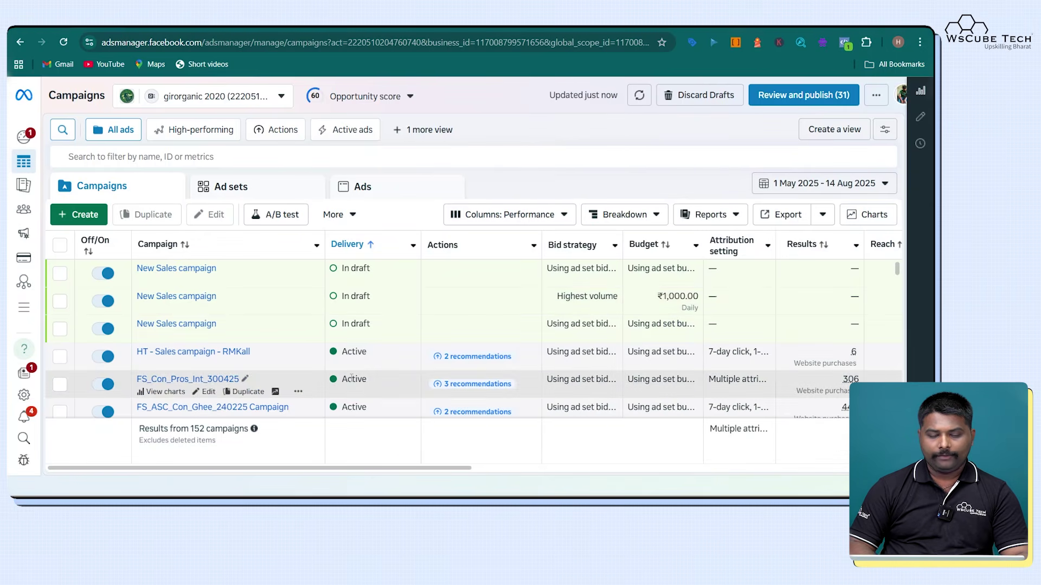
Open the FS_Con_Pros_Int_300425 campaign to list only its ad sets.
scroll(351, 377, down, 2)
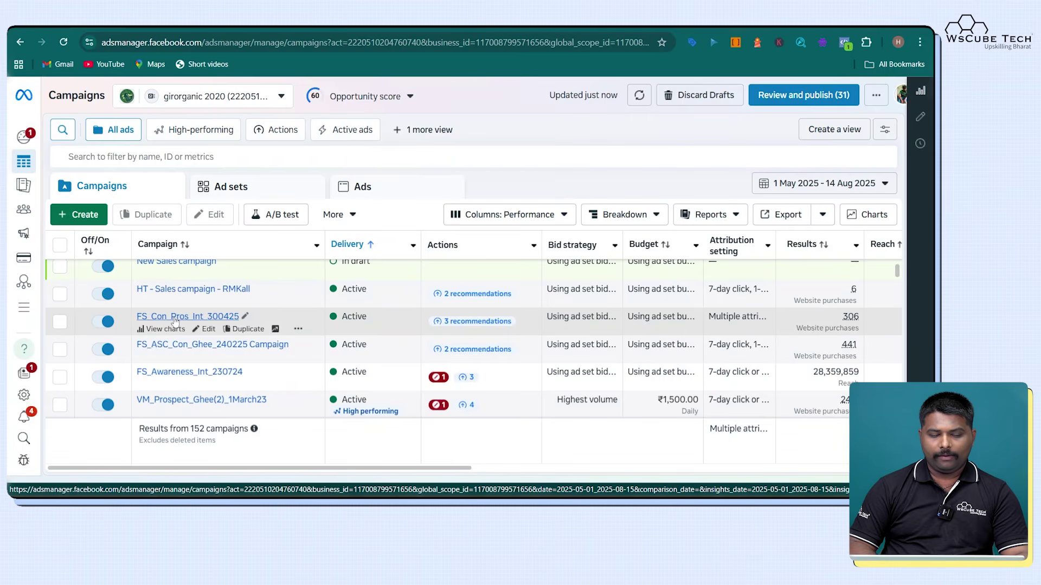
click(187, 319)
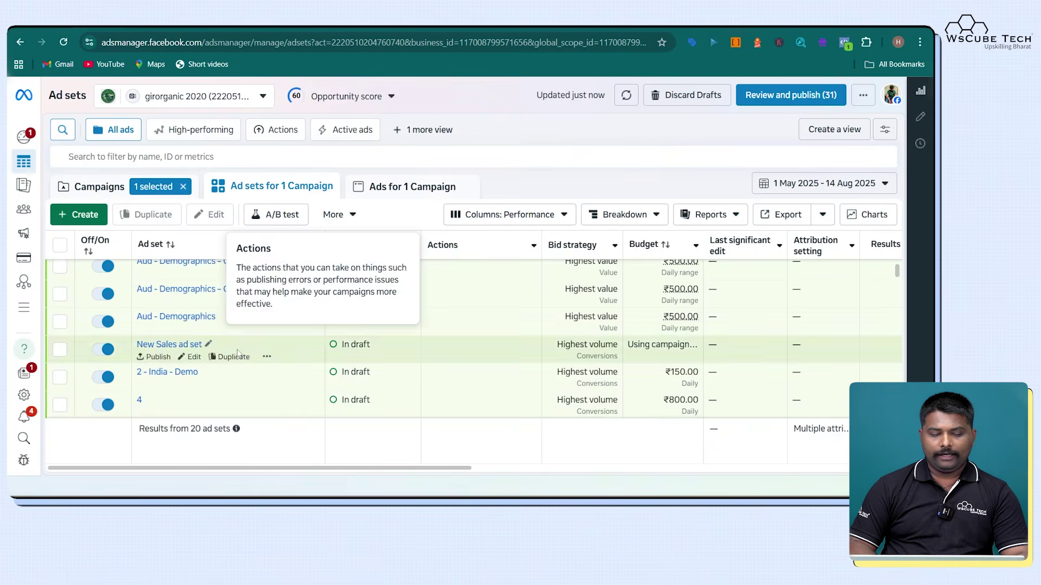
scroll(236, 354, down, 2)
key(alt+Left)
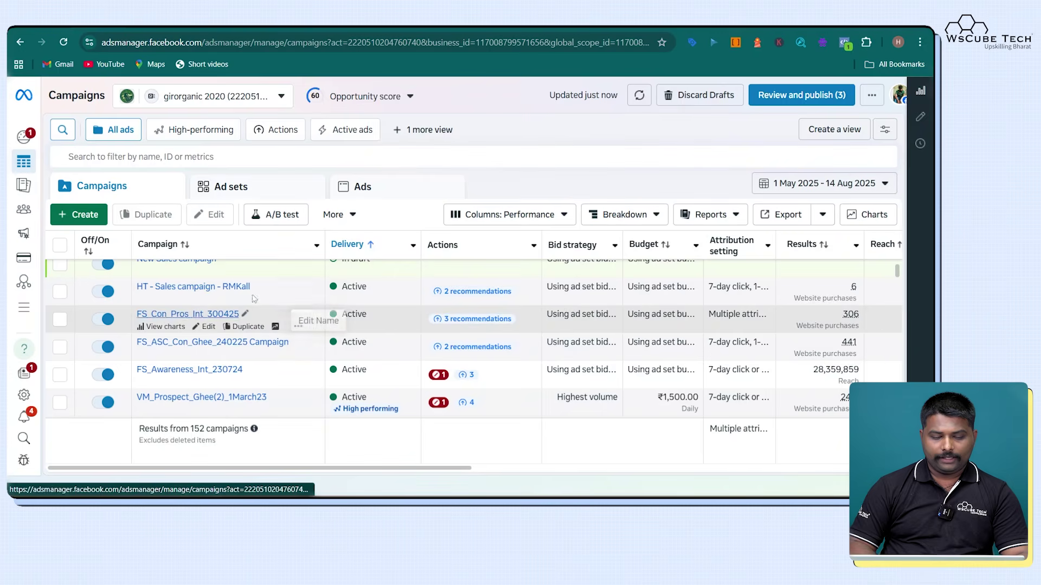
click(194, 316)
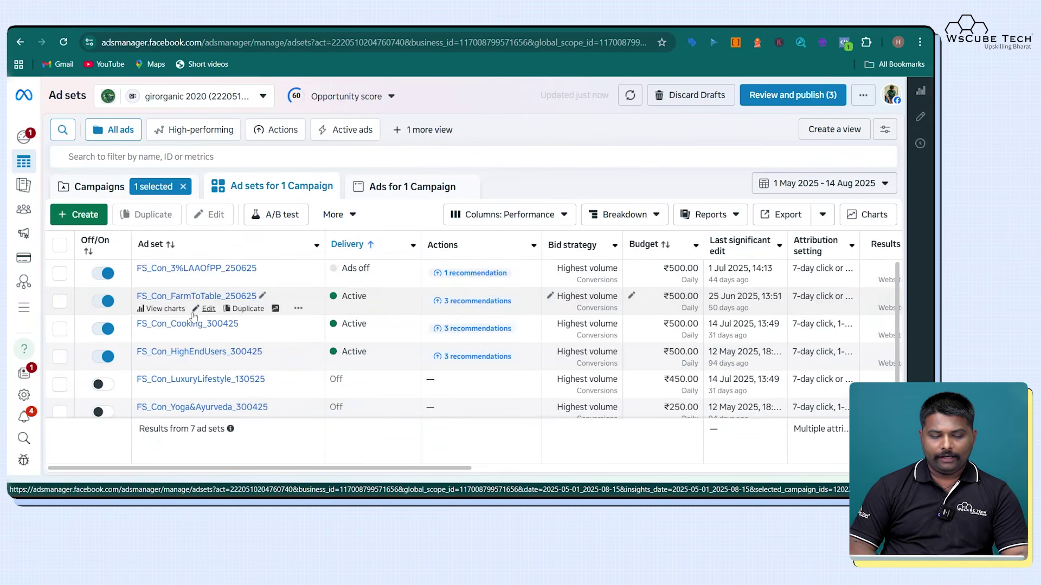
Compare the FS_Con_Pros_Int_300425 ad sets by audience name, delivery status, budget, website purchases, reach and recommendations.
scroll(232, 353, down, 1)
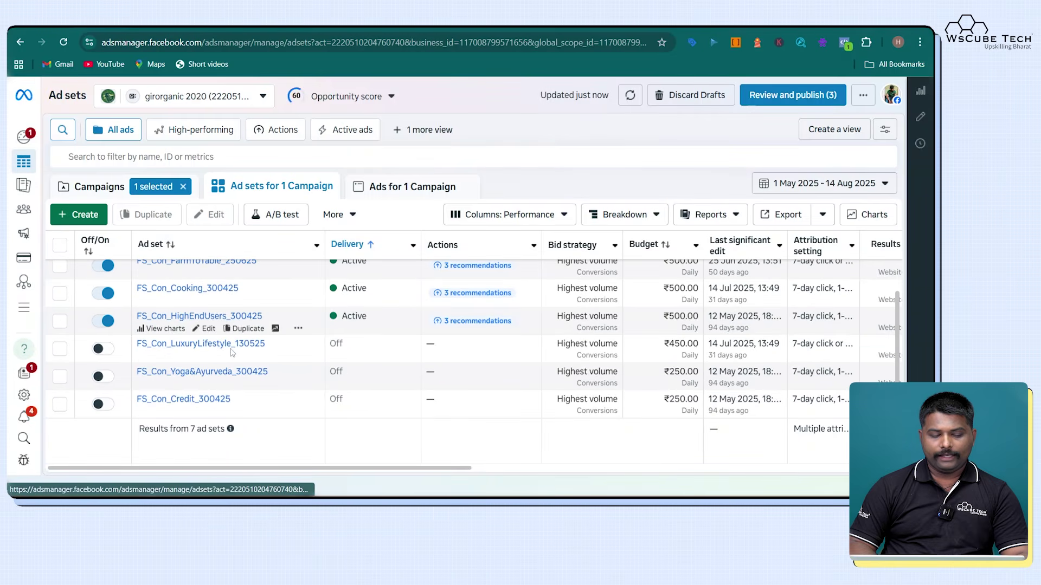
scroll(230, 353, up, 1)
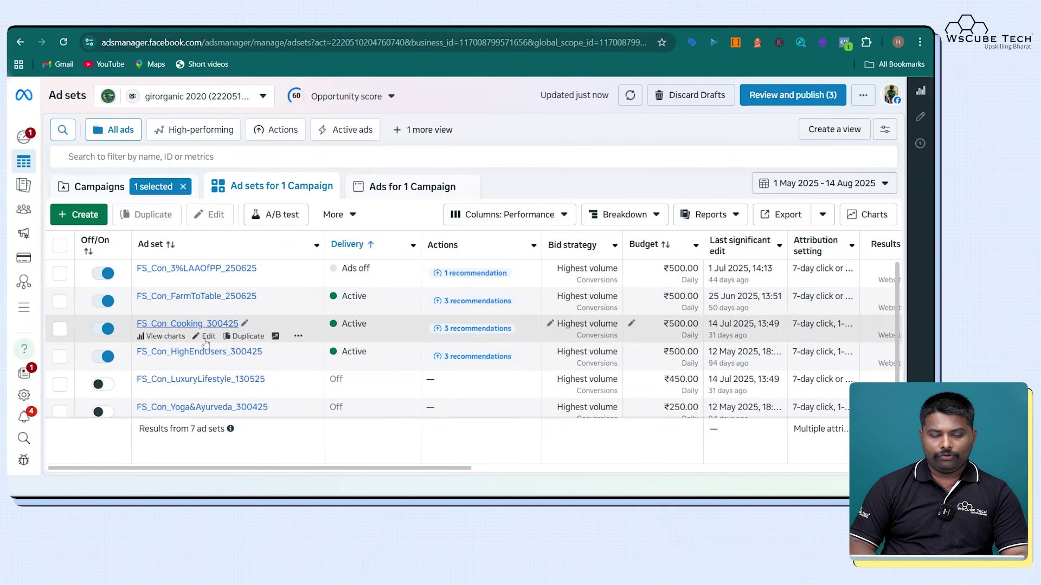
scroll(200, 341, down, 1)
scroll(201, 347, up, 1)
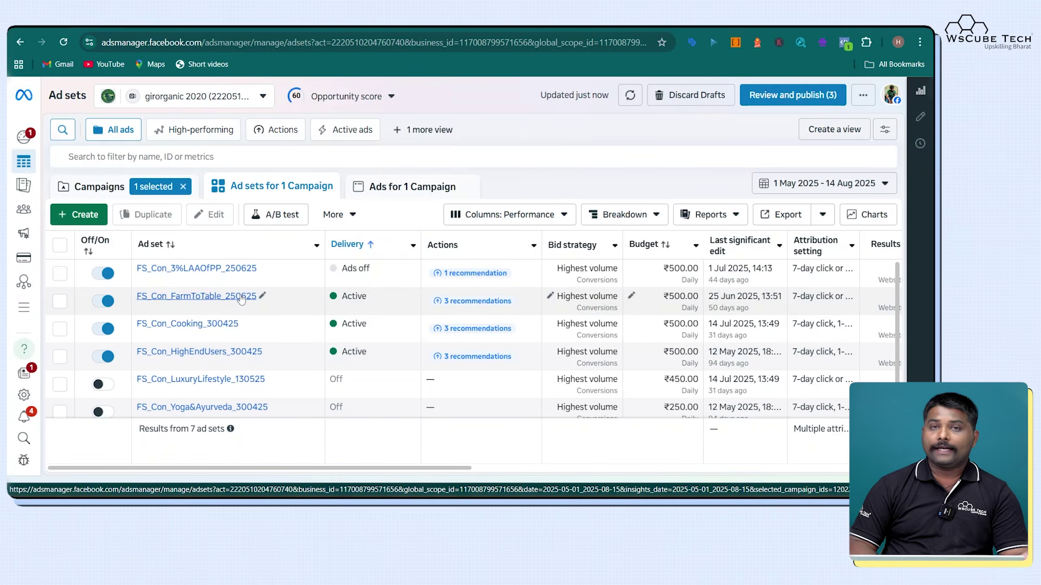
scroll(433, 299, right, 5)
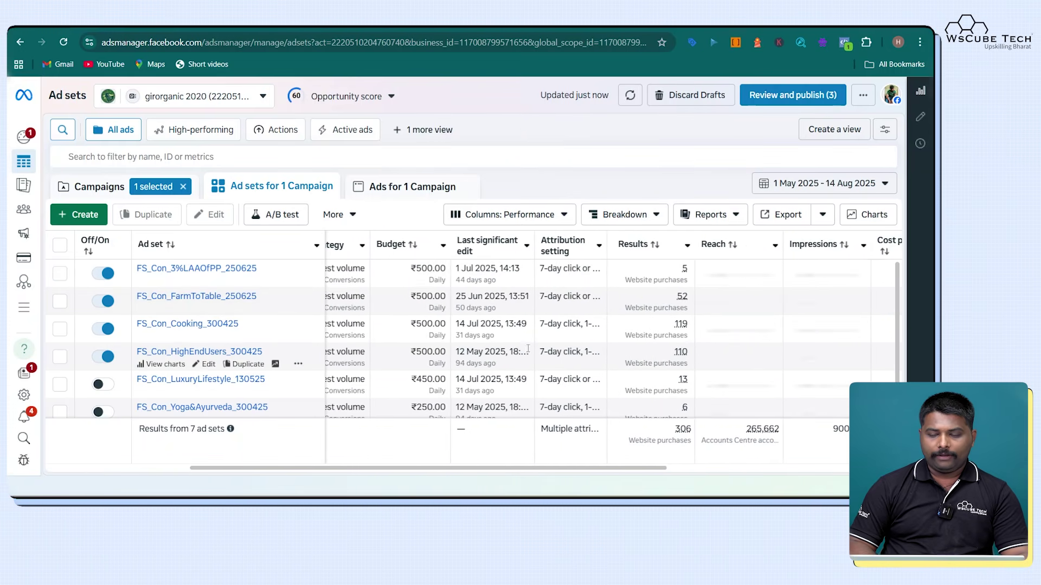
scroll(614, 307, right, 2)
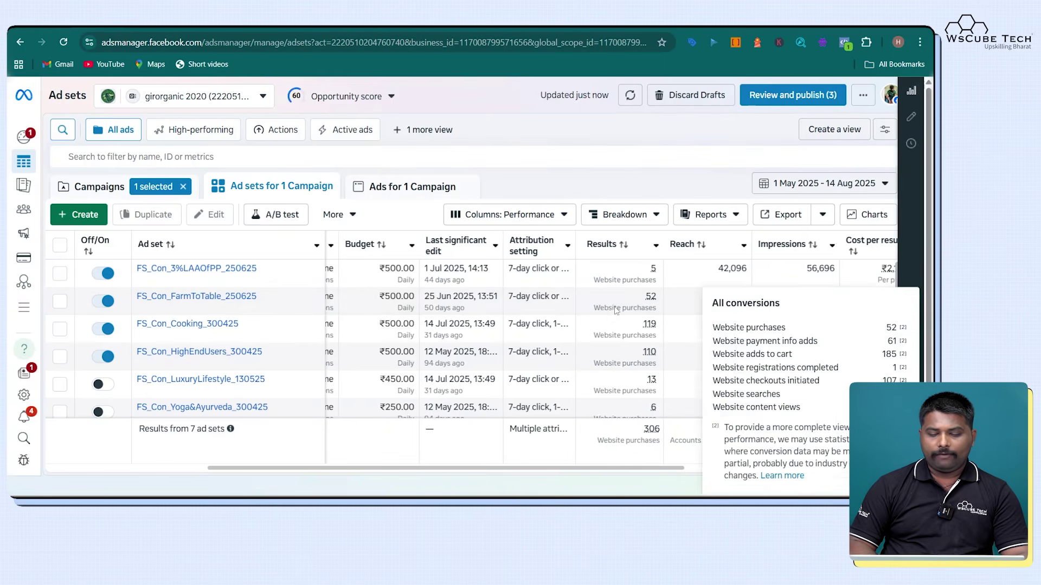
scroll(616, 309, left, 7)
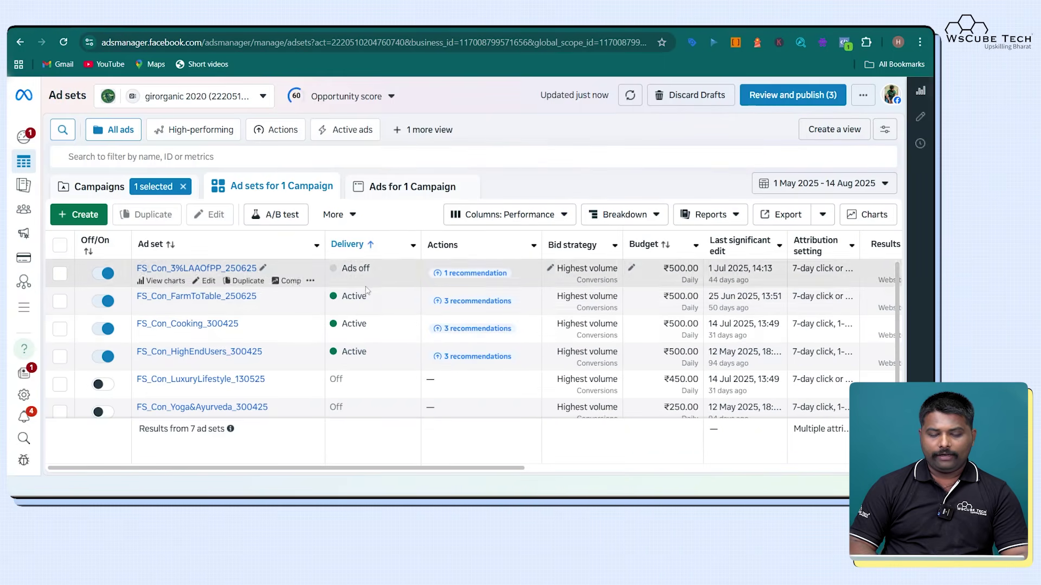
mouse_move(499, 328)
scroll(498, 328, right, 4)
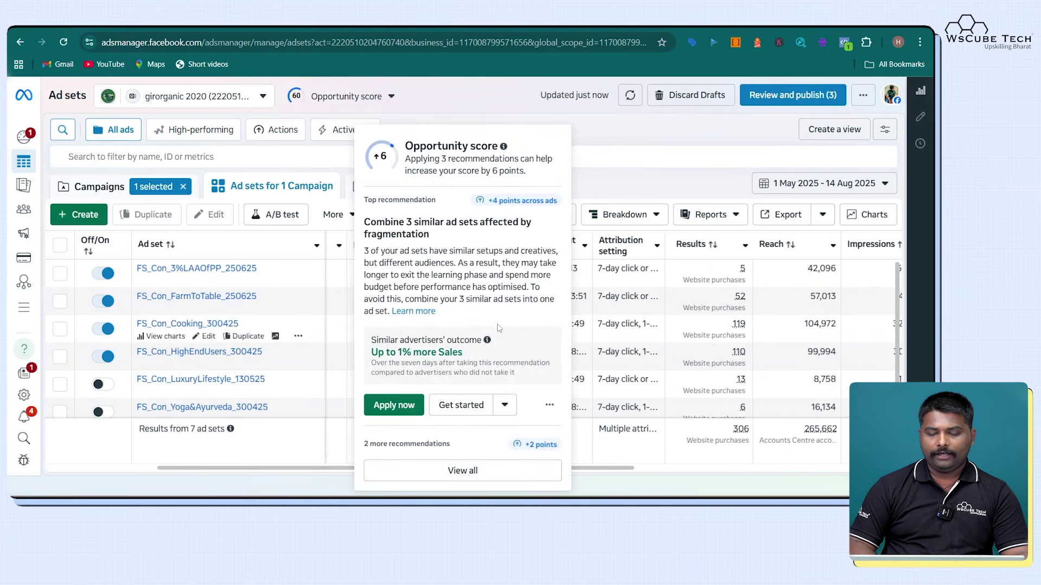